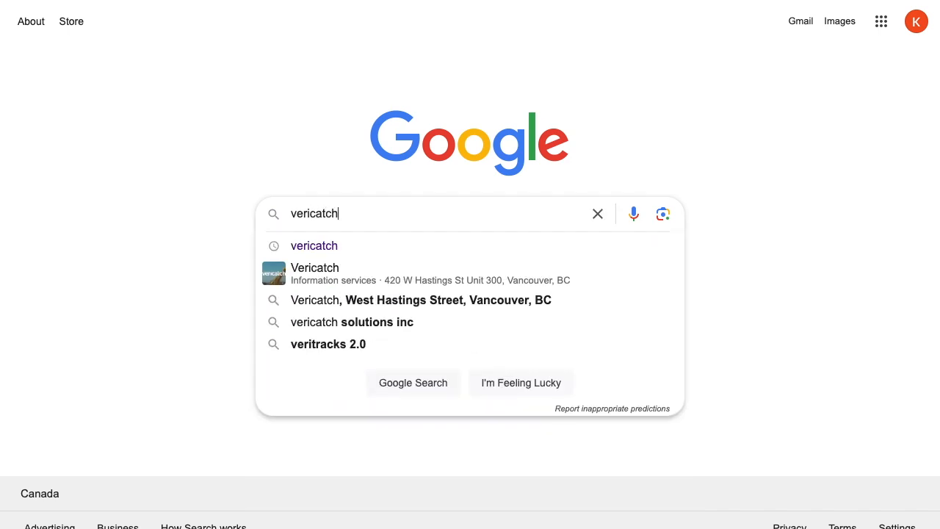
# - Search Google for vericatch and open the Vericatch website
pyautogui.press('Return')
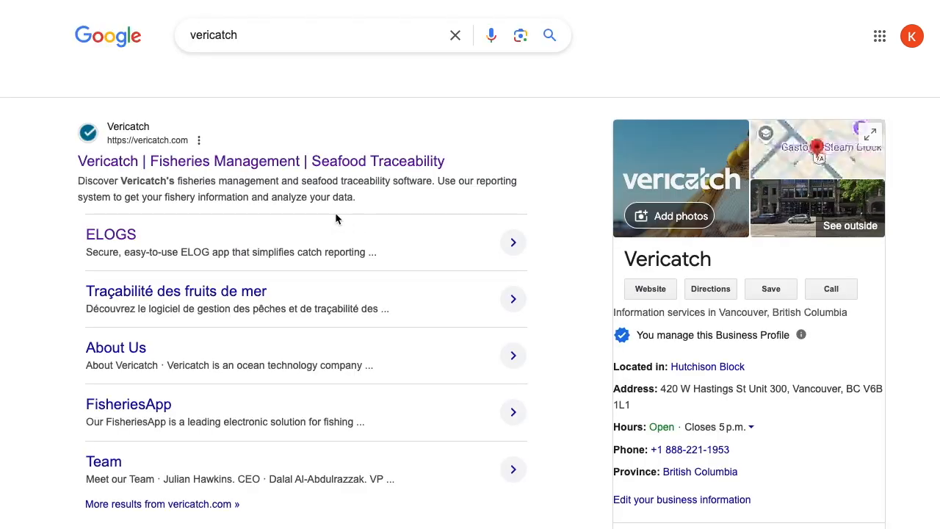
pyautogui.click(190, 168)
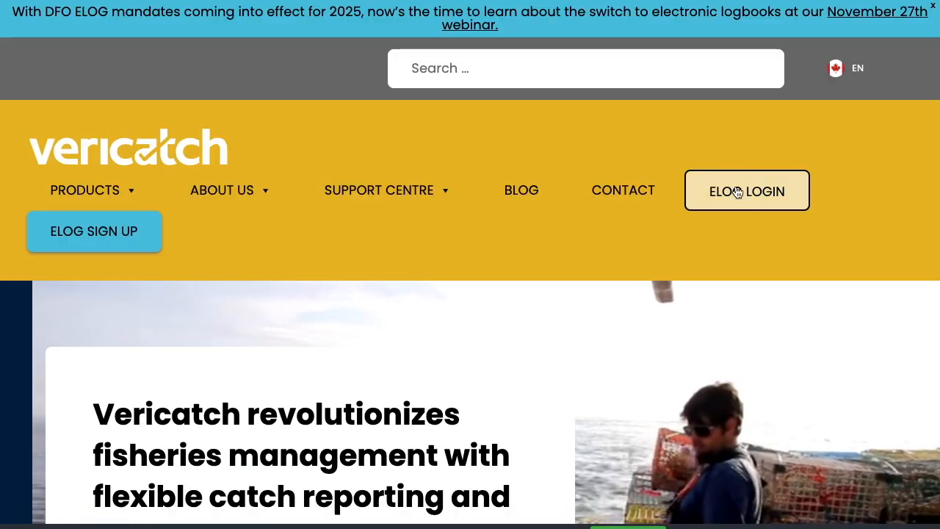
# - Open the ELOG login and sign in with the prefilled account, then dismiss the sign-in notice
pyautogui.click(768, 202)
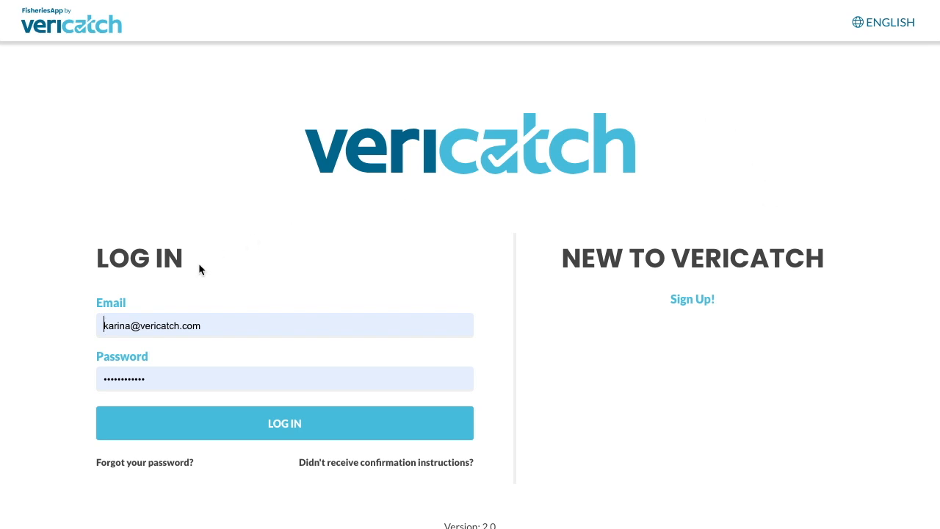
pyautogui.click(214, 421)
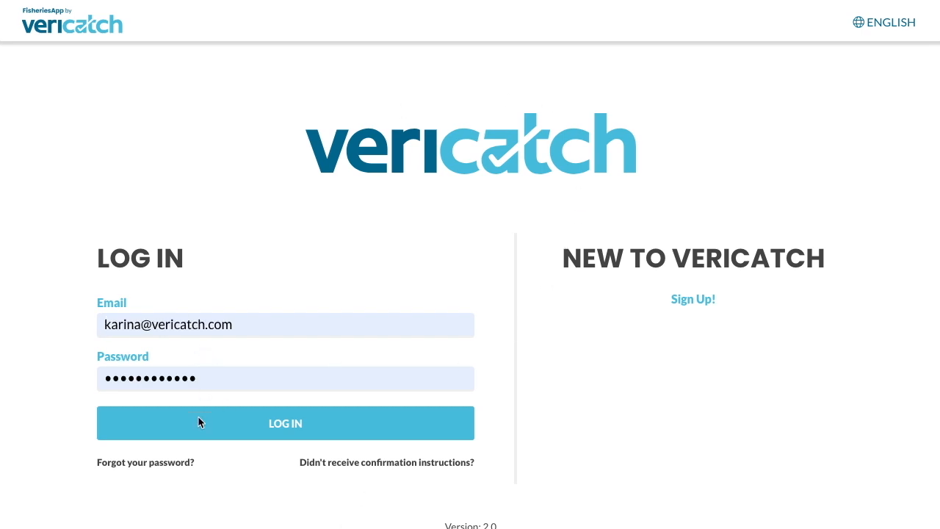
pyautogui.click(314, 437)
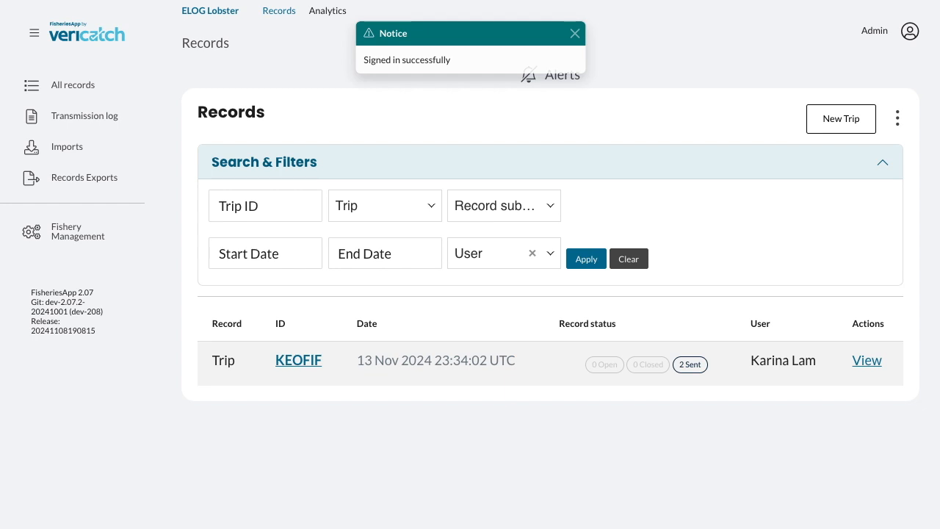
pyautogui.click(577, 34)
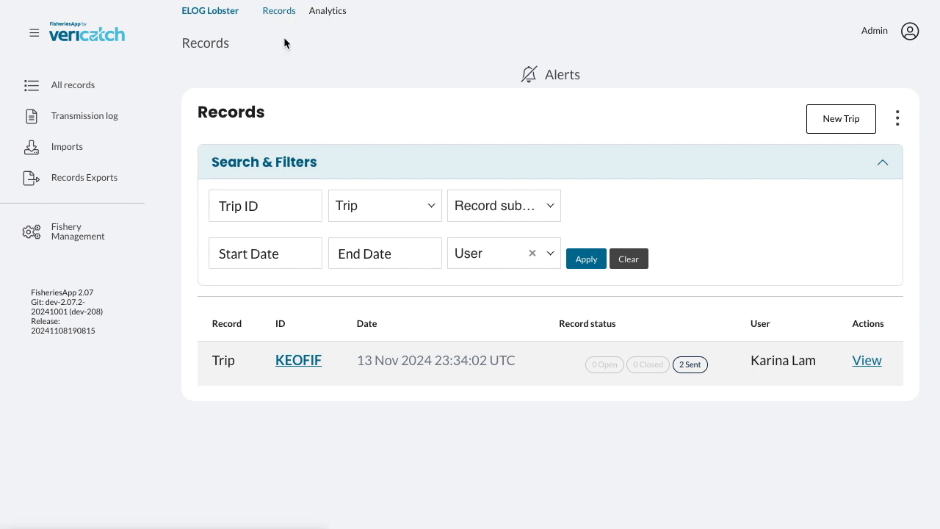
pyautogui.click(859, 126)
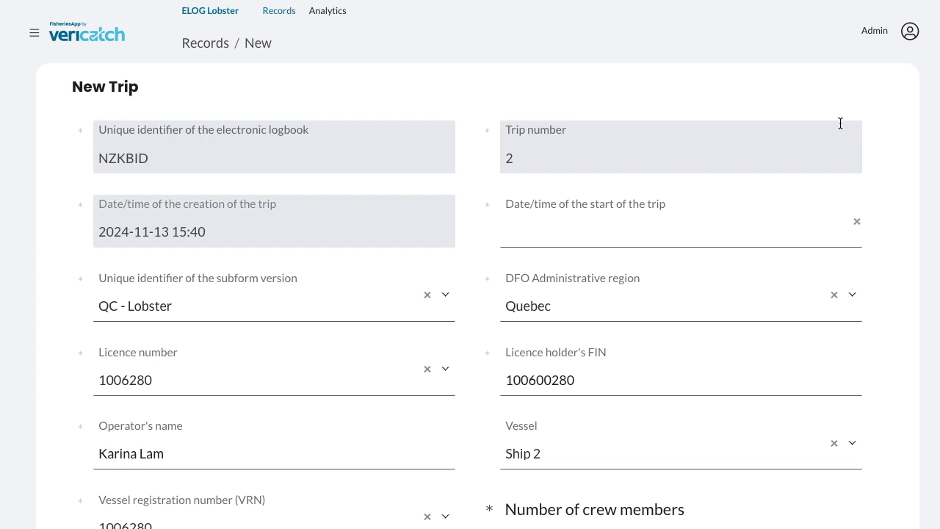
pyautogui.scroll(-2, 840, 123)
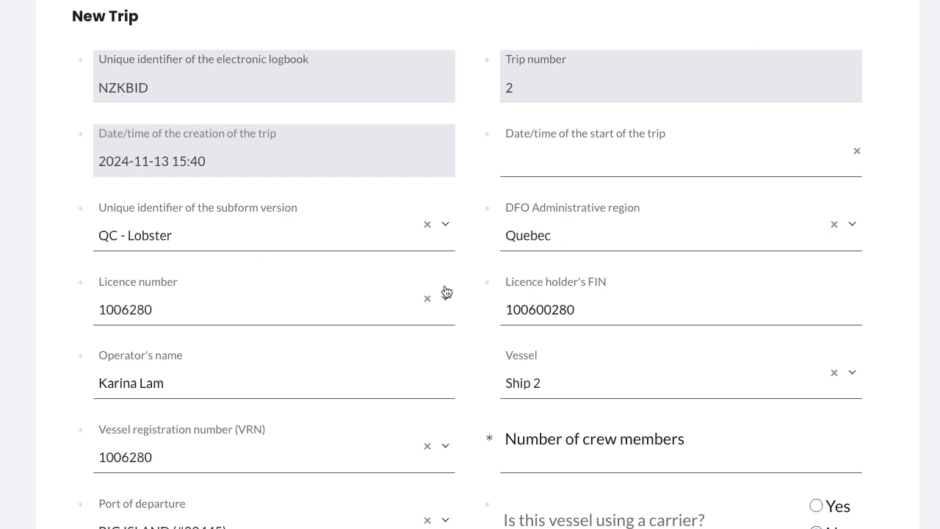
pyautogui.scroll(-1, 439, 386)
pyautogui.scroll(-2, 439, 386)
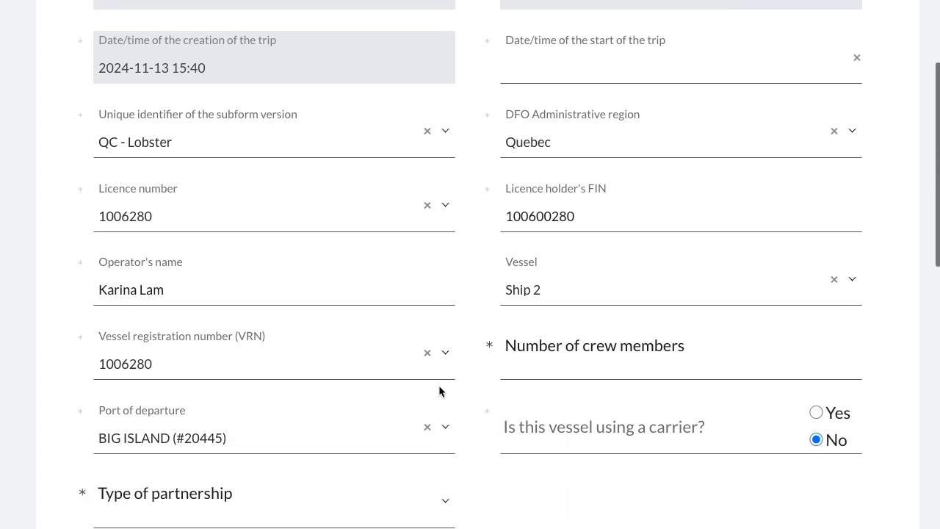
pyautogui.scroll(1, 541, 262)
pyautogui.click(585, 89)
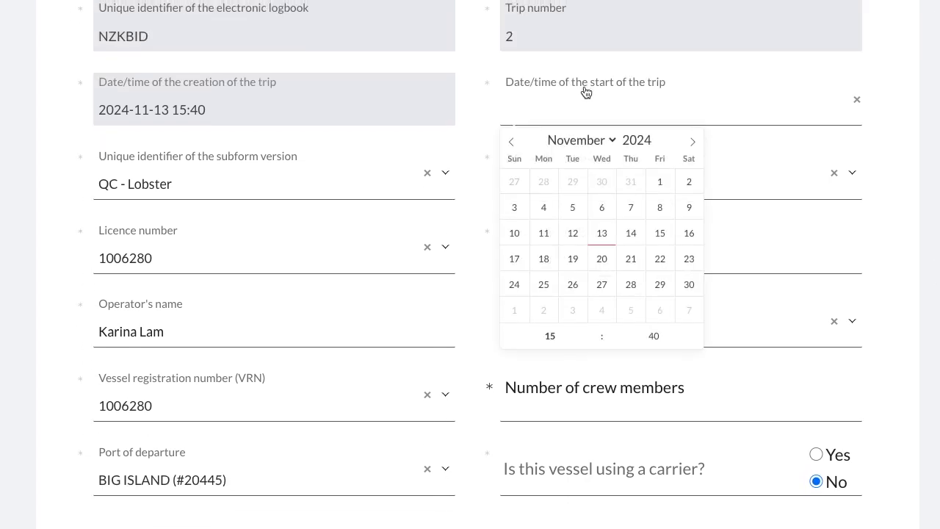
pyautogui.click(602, 234)
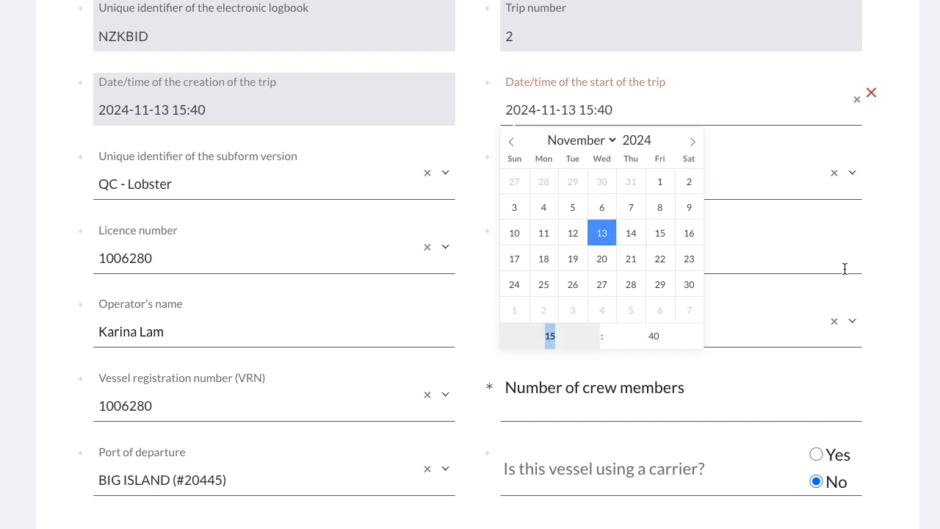
pyautogui.click(915, 282)
# - Set the number of crew members to 2
pyautogui.scroll(-1, 915, 282)
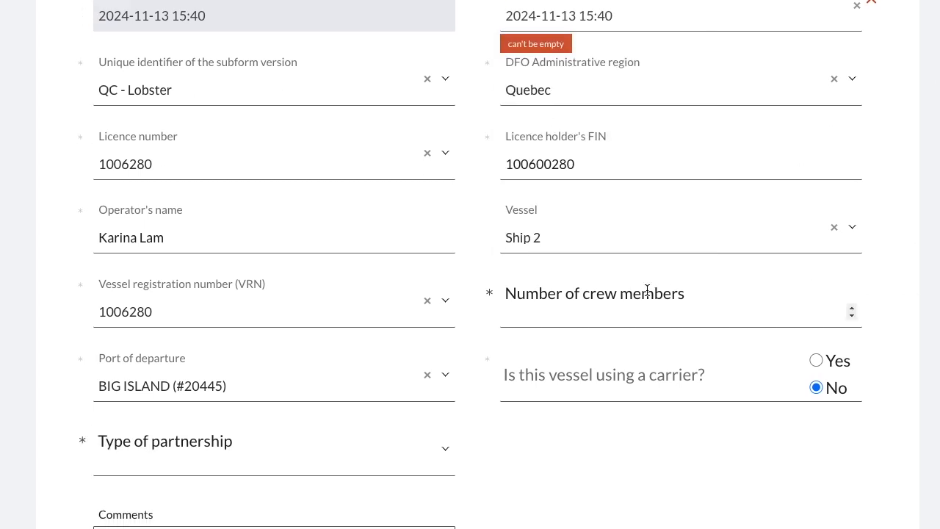
pyautogui.click(646, 291)
pyautogui.write('2')
pyautogui.click(612, 459)
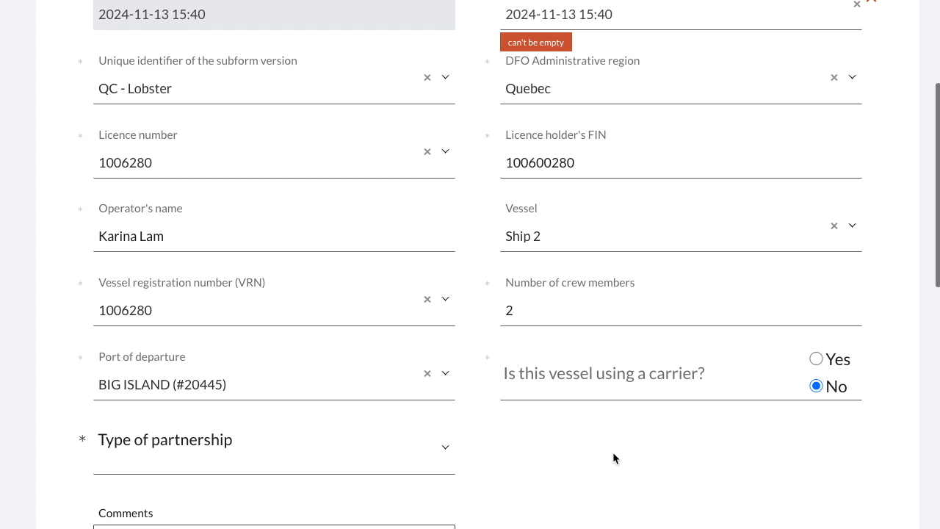
# - Set the type of partnership to None and save the trip
pyautogui.scroll(-1, 356, 357)
pyautogui.click(335, 363)
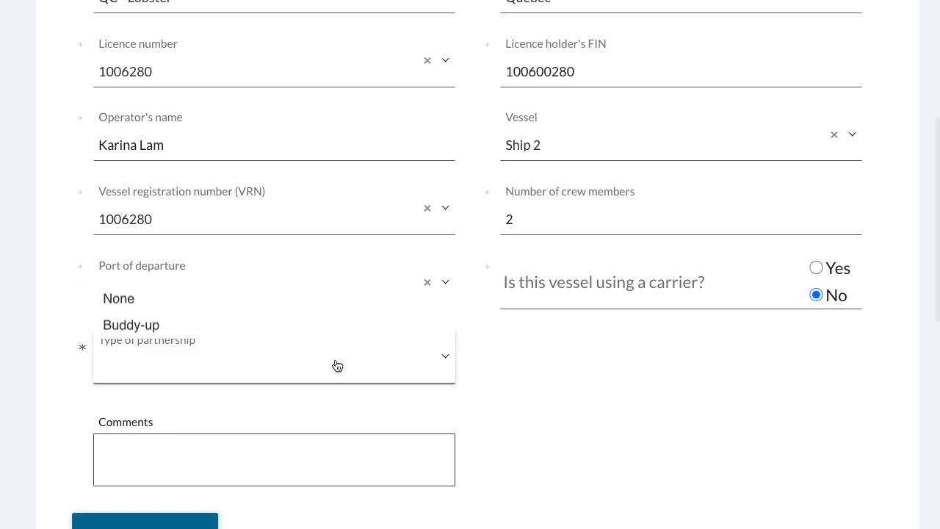
pyautogui.click(272, 287)
pyautogui.scroll(-1, 289, 436)
pyautogui.click(181, 489)
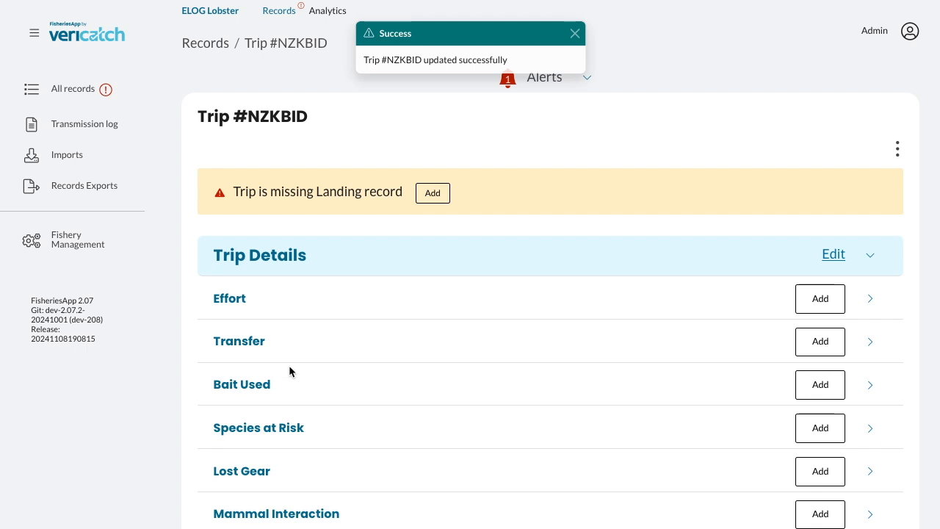
# - Add an Effort record answering No to the species-at-risk, marine-mammal and lost-gear questions
pyautogui.scroll(-2, 246, 389)
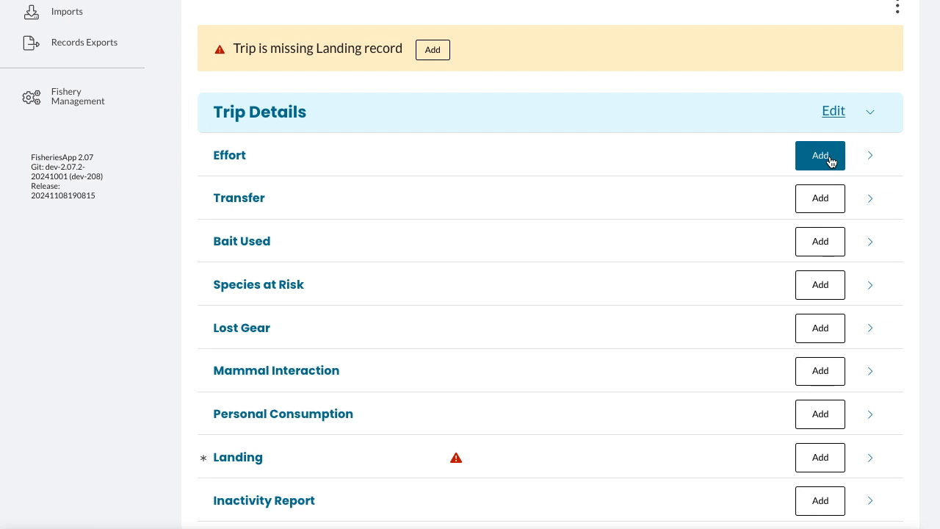
pyautogui.scroll(2, 830, 160)
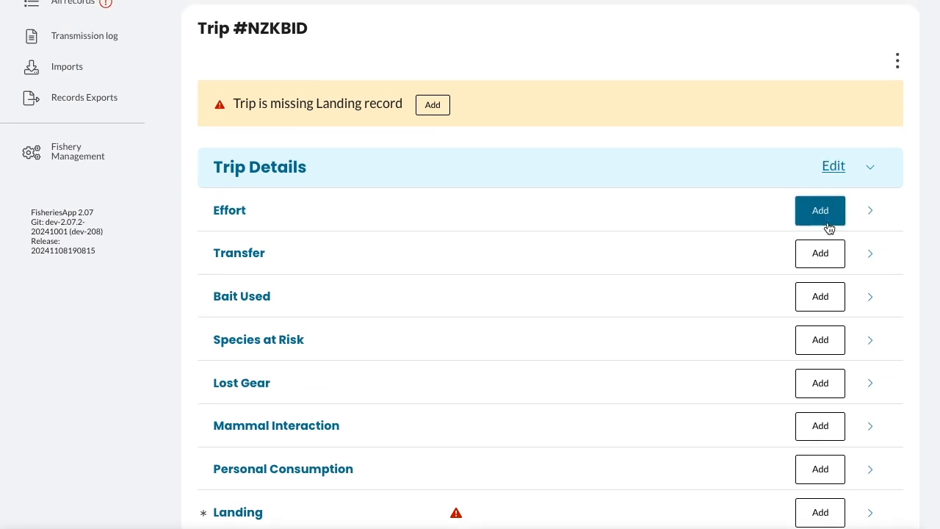
pyautogui.click(820, 211)
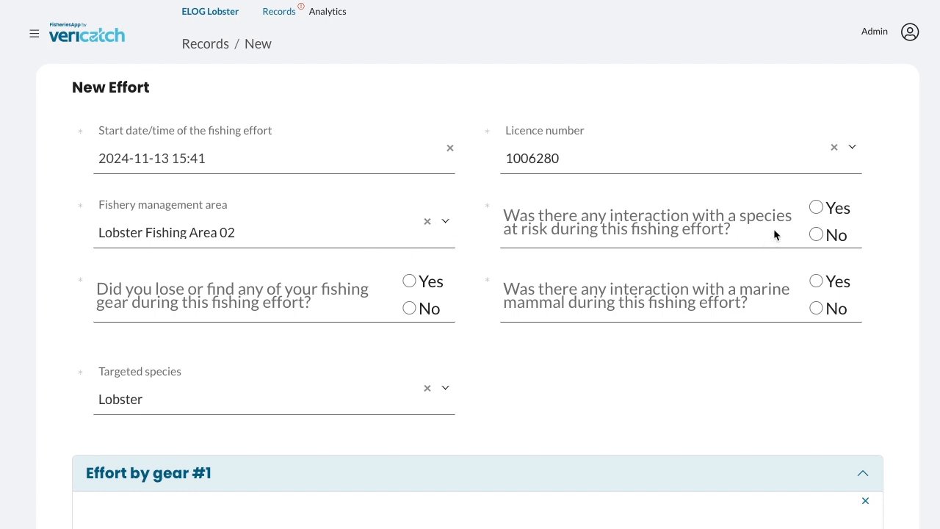
pyautogui.click(816, 233)
pyautogui.click(815, 308)
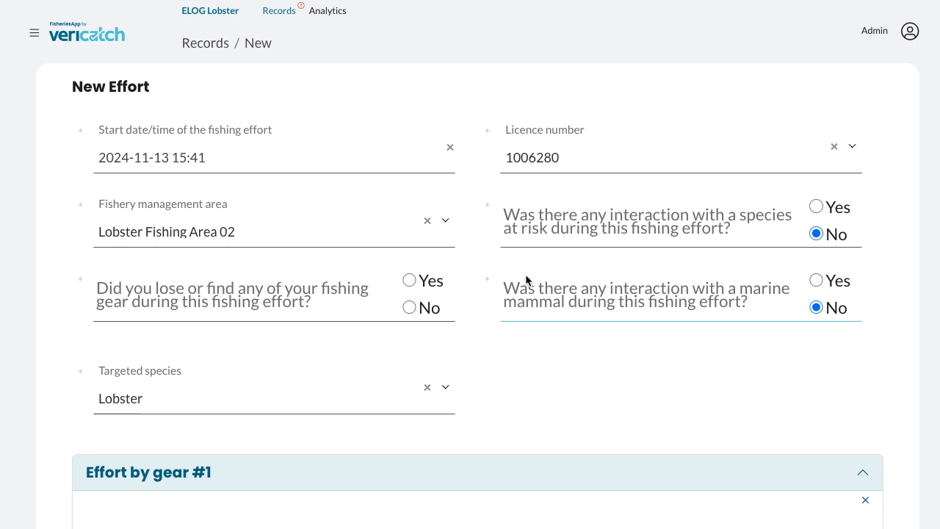
pyautogui.click(409, 281)
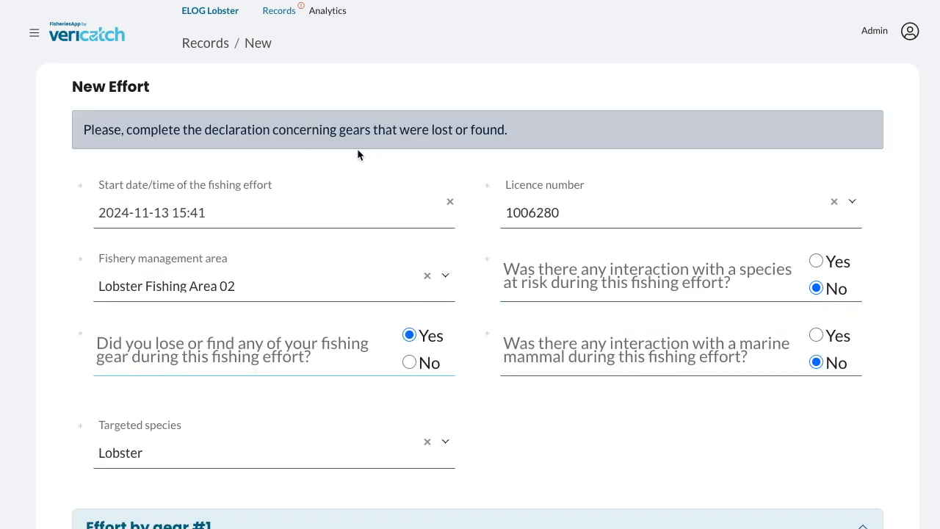
pyautogui.click(409, 362)
# - Set the gear's soaked duration to 2 days and the number of gears hauled to 100
pyautogui.scroll(-2, 409, 367)
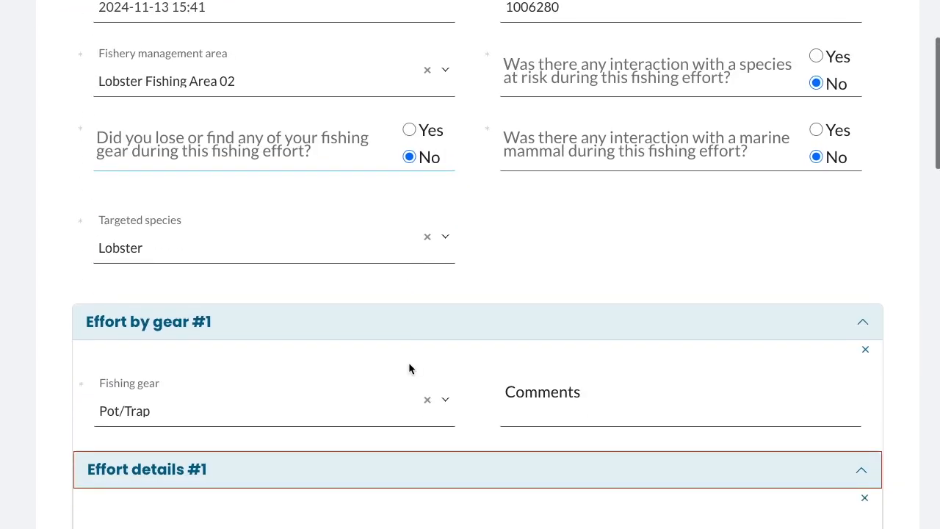
pyautogui.scroll(-3, 184, 236)
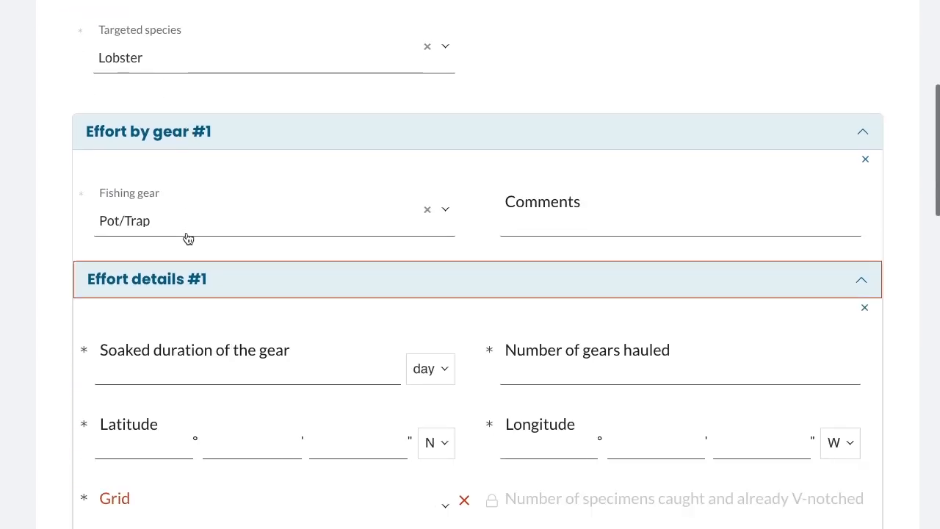
pyautogui.scroll(-3, 195, 198)
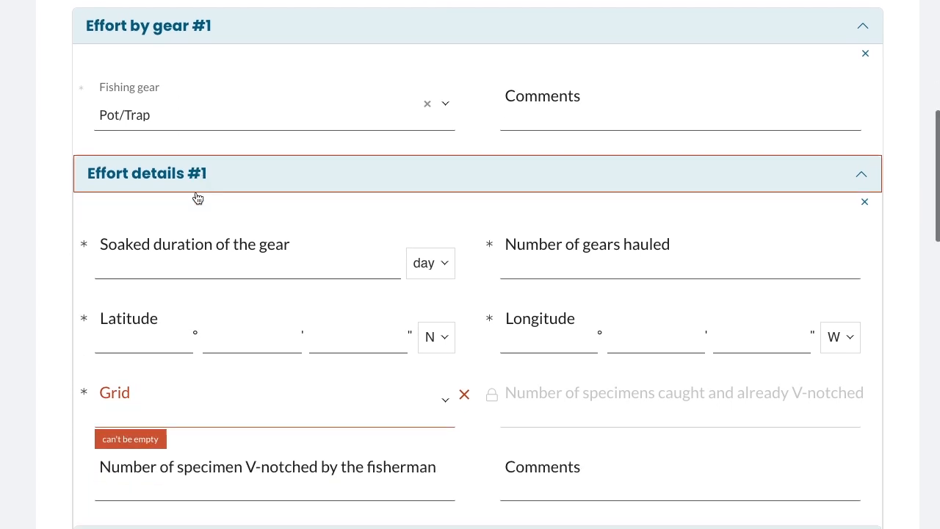
pyautogui.click(163, 245)
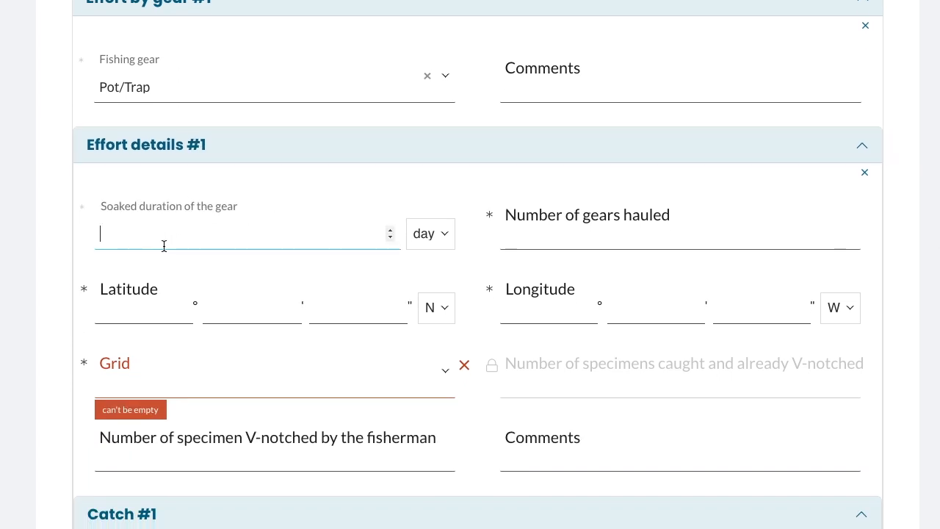
pyautogui.write('2')
pyautogui.click(566, 234)
pyautogui.scroll(-1, 568, 237)
pyautogui.write('100')
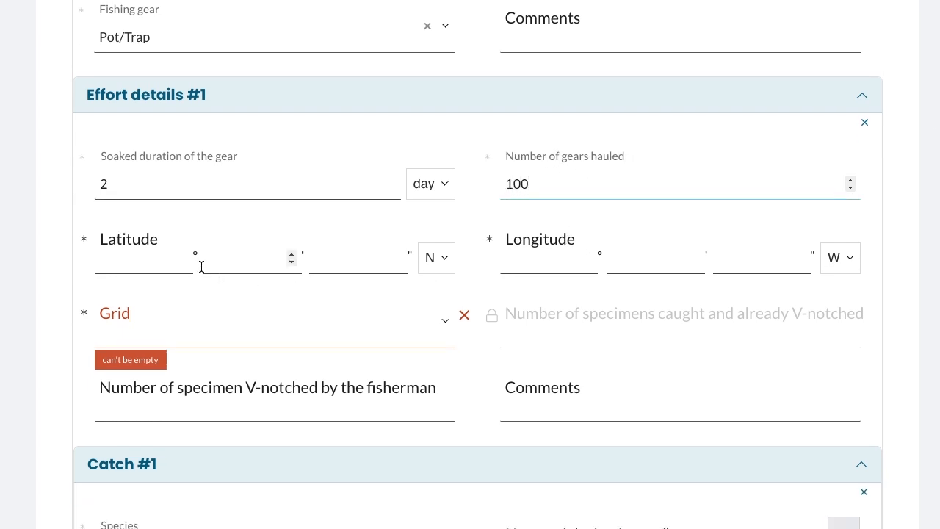
# - Enter the latitude as 55° 55' 15" N
pyautogui.click(147, 260)
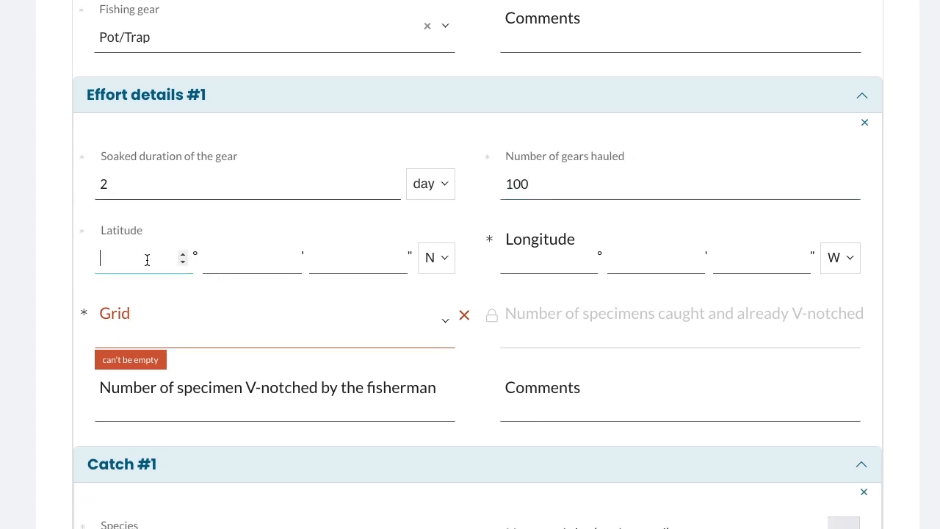
pyautogui.write('55')
pyautogui.click(240, 259)
pyautogui.write('55')
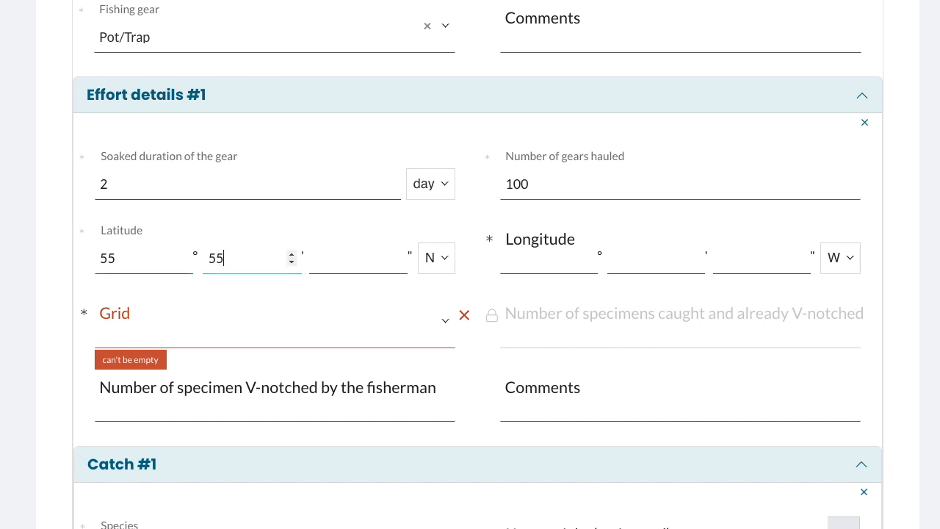
pyautogui.click(397, 259)
pyautogui.write('15')
# - Enter the longitude as 55° 5' 55" W
pyautogui.click(566, 264)
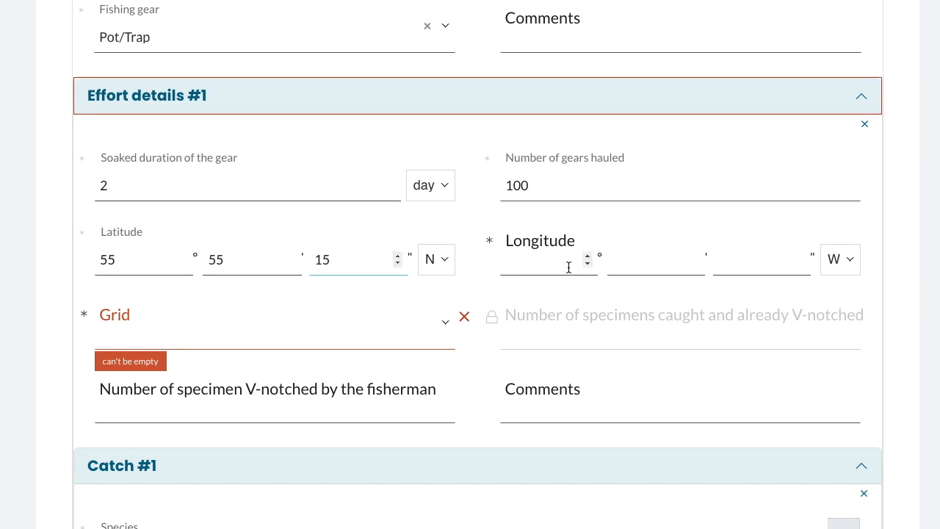
pyautogui.write('55')
pyautogui.click(674, 262)
pyautogui.write('5')
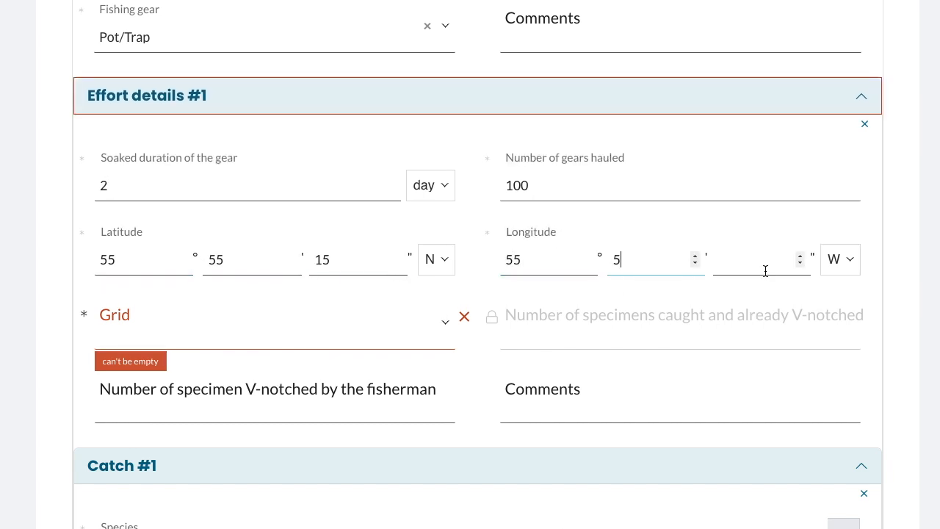
pyautogui.click(764, 266)
pyautogui.write('55')
# - Select grid 1GH65 and set the number of specimens V-notched by the fisherman to 3
pyautogui.click(403, 339)
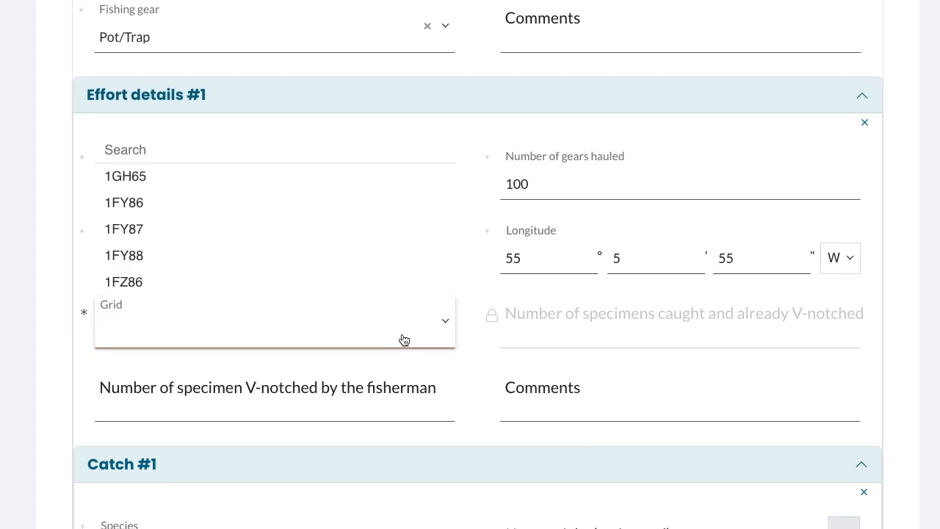
pyautogui.click(326, 183)
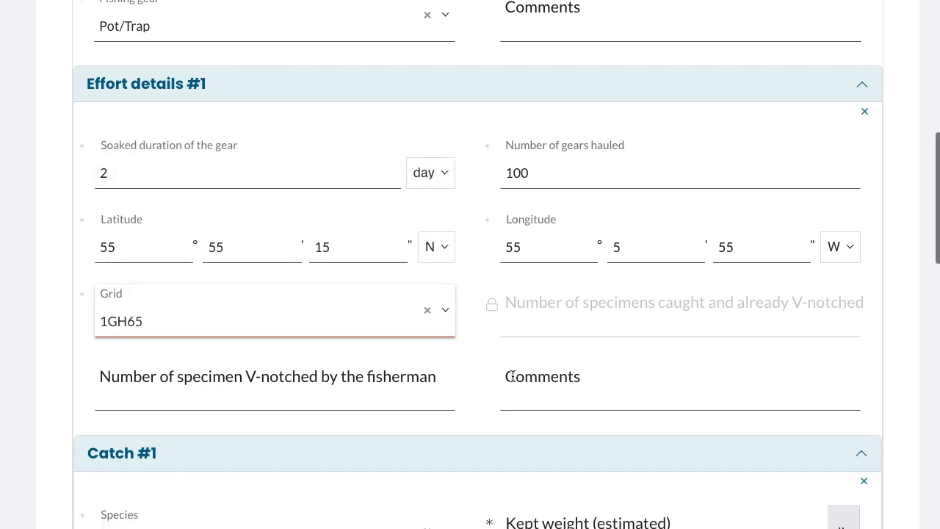
pyautogui.scroll(-1, 512, 376)
pyautogui.click(377, 330)
pyautogui.write('3')
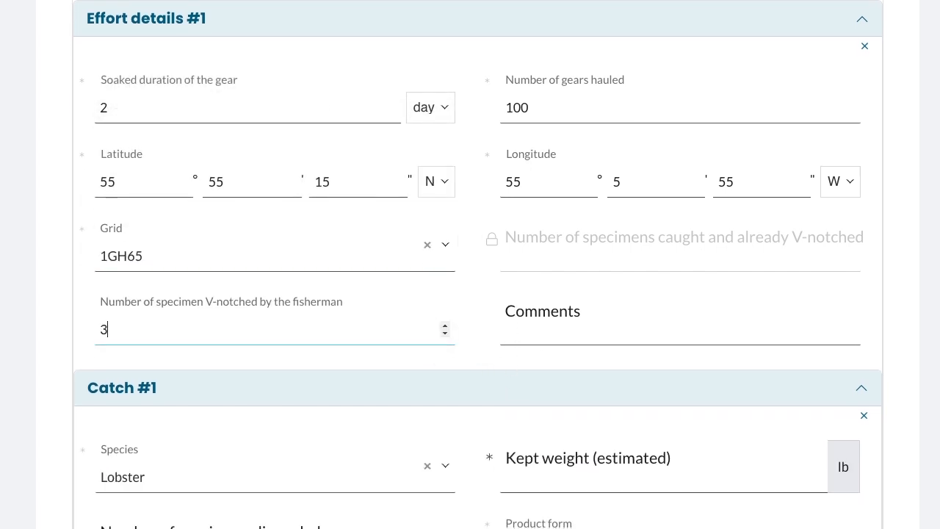
pyautogui.click(454, 359)
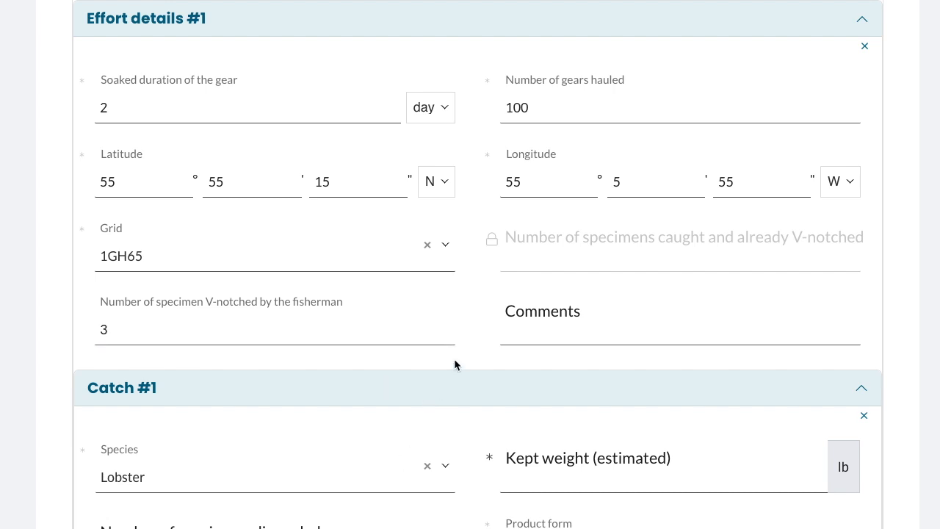
# - For the lobster catch, set the kept weight to 120 lb and the number of specimens discarded to 5
pyautogui.scroll(-2, 454, 358)
pyautogui.scroll(-1, 454, 358)
pyautogui.click(584, 272)
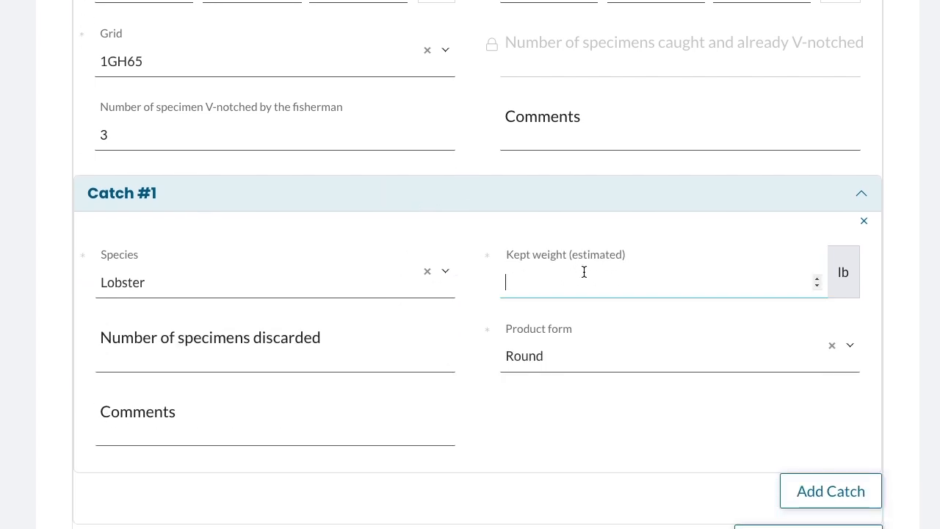
pyautogui.write('120')
pyautogui.click(294, 351)
pyautogui.write('45')
pyautogui.click(567, 409)
pyautogui.click(108, 359)
pyautogui.press('BackSpace')
pyautogui.click(515, 429)
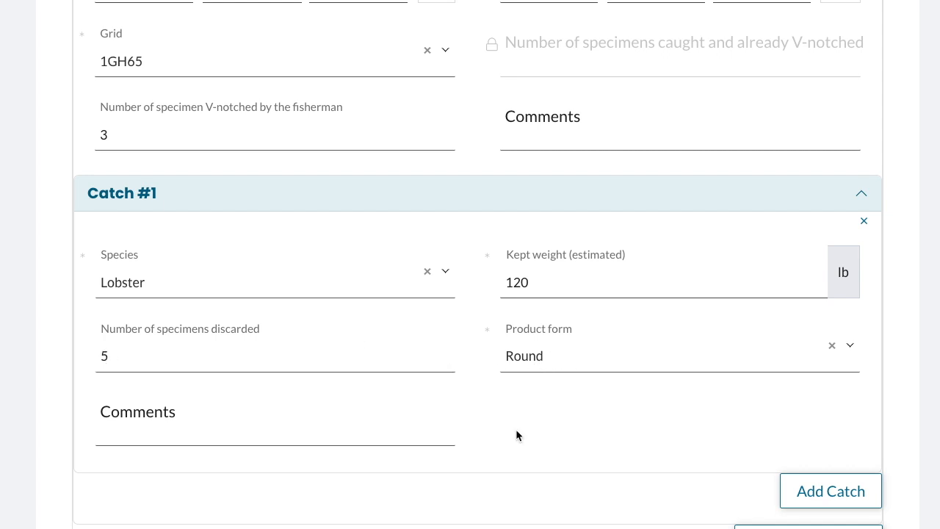
# - Add a second catch with species Capelin and product form Round
pyautogui.scroll(-2, 516, 428)
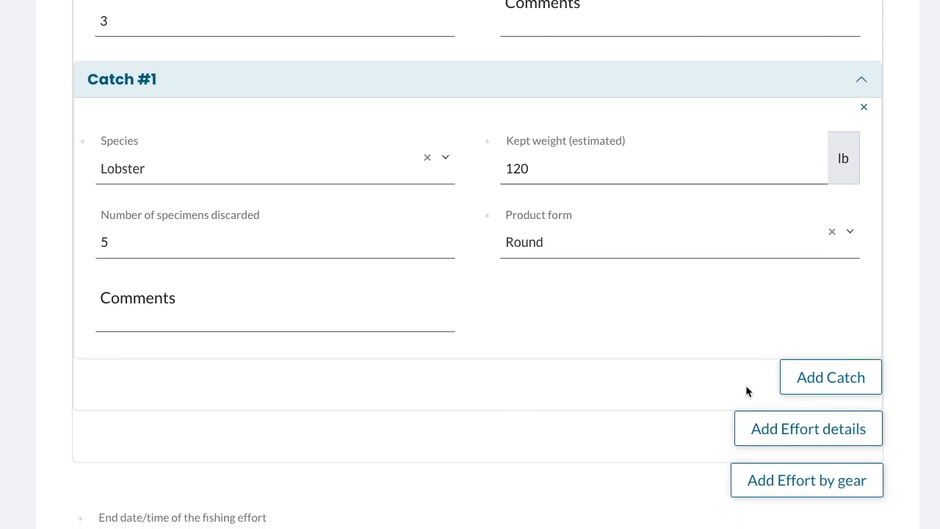
pyautogui.click(815, 378)
pyautogui.click(336, 144)
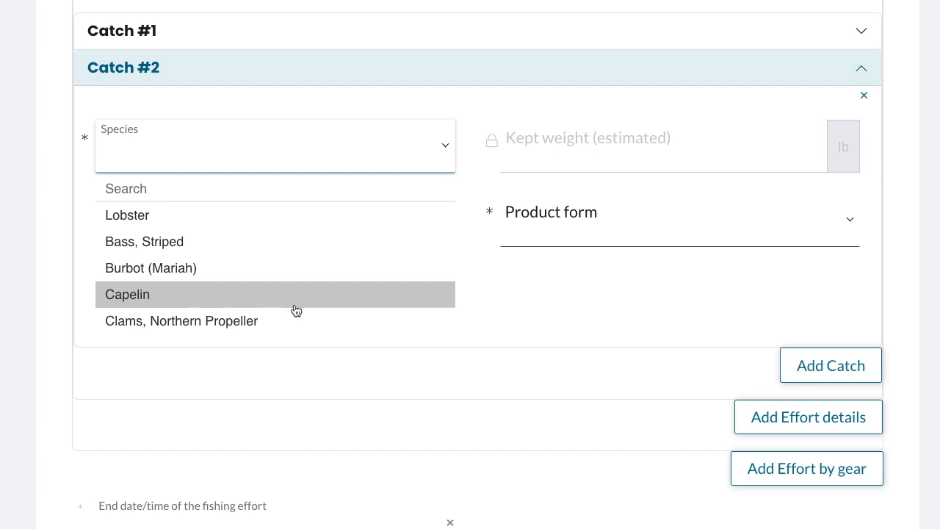
pyautogui.click(292, 304)
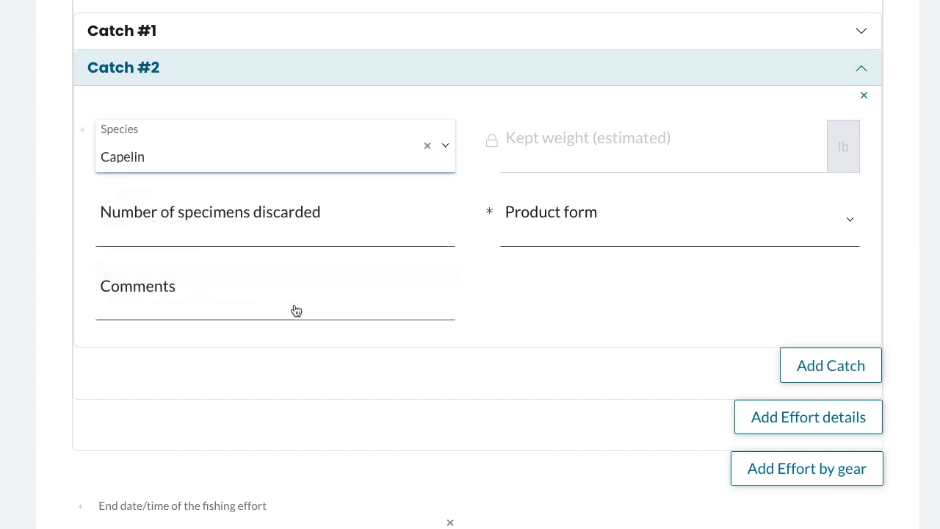
pyautogui.click(545, 242)
pyautogui.click(544, 264)
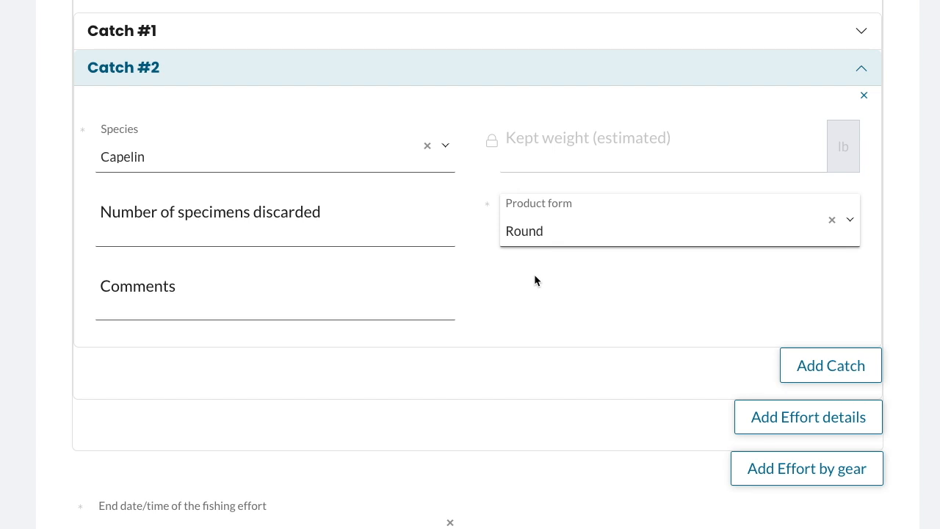
pyautogui.scroll(-1, 527, 378)
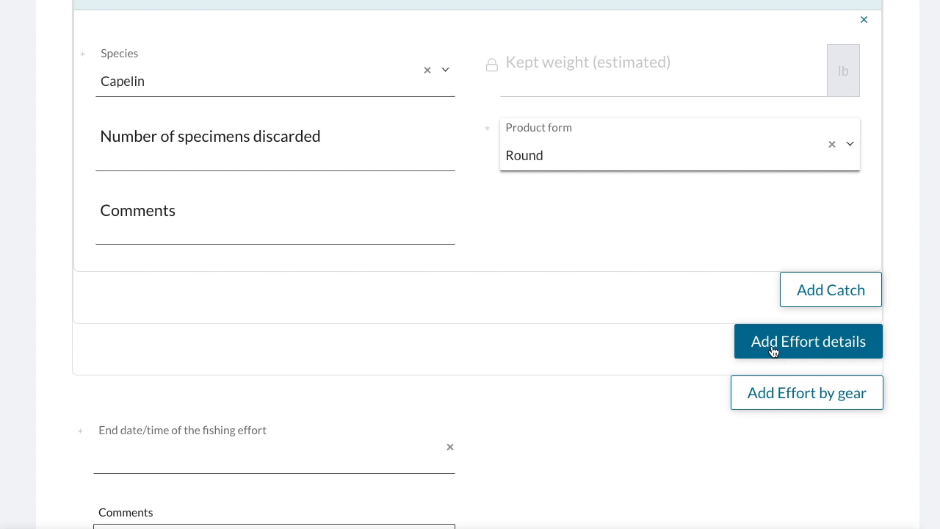
pyautogui.click(772, 351)
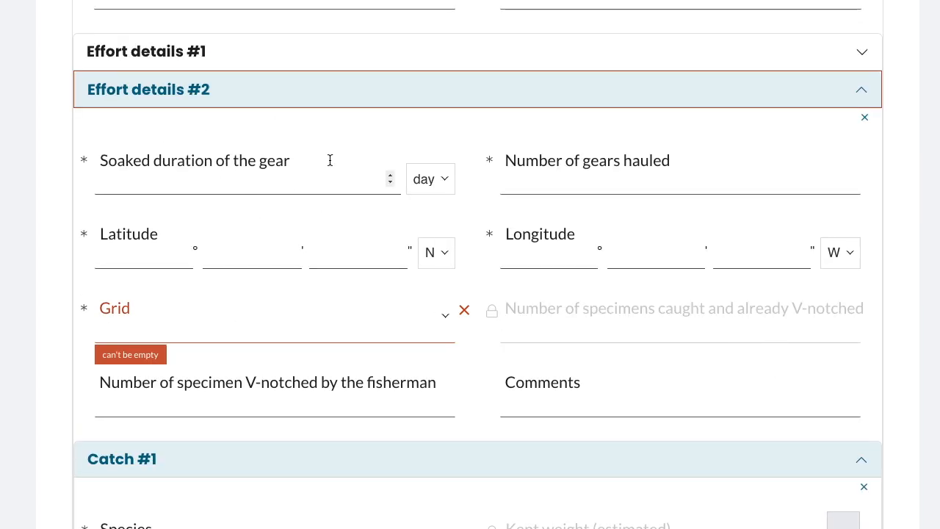
pyautogui.click(867, 120)
pyautogui.click(594, 204)
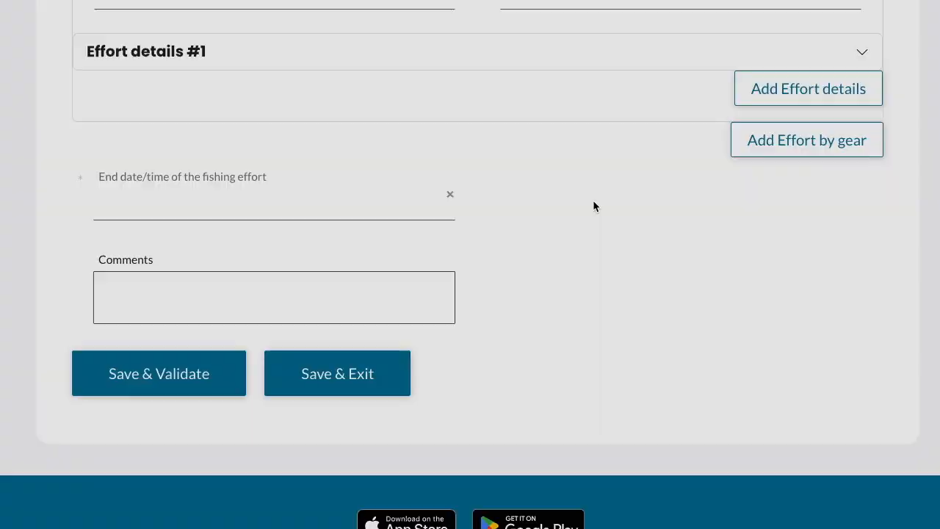
pyautogui.click(355, 211)
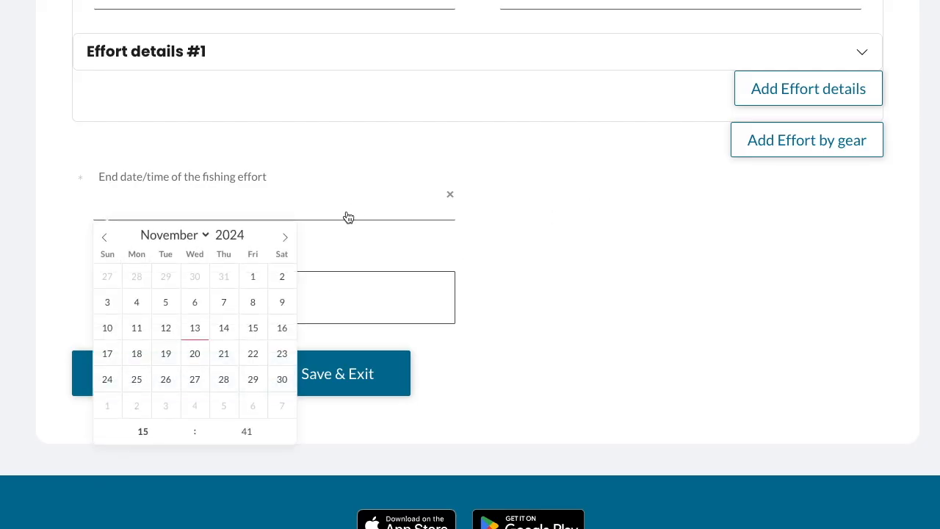
pyautogui.click(196, 328)
pyautogui.click(485, 397)
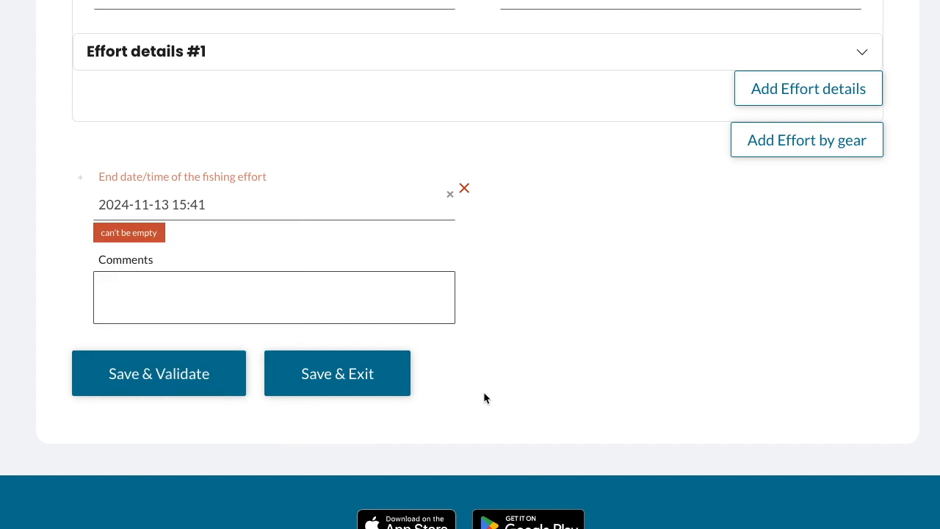
pyautogui.click(184, 382)
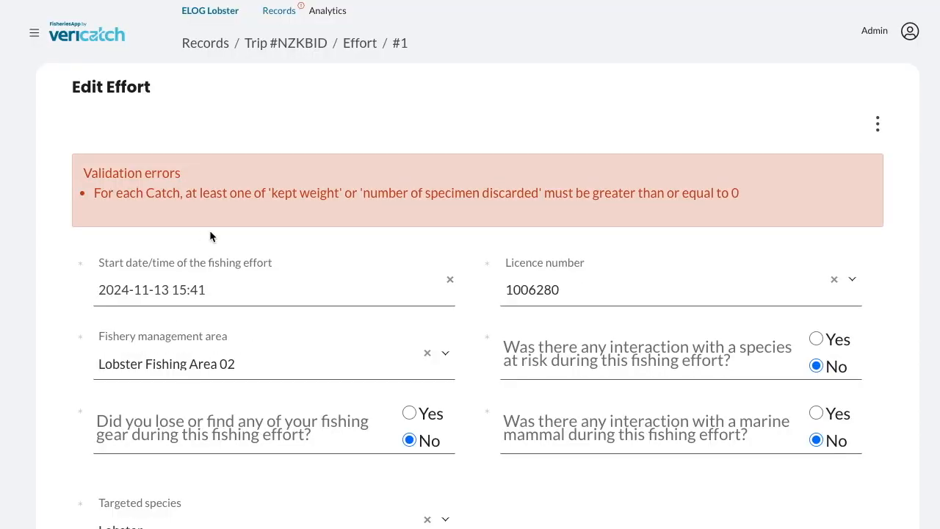
# - Set the Capelin catch's number of specimens discarded to 12 and save and validate the effort again
pyautogui.scroll(-8, 618, 212)
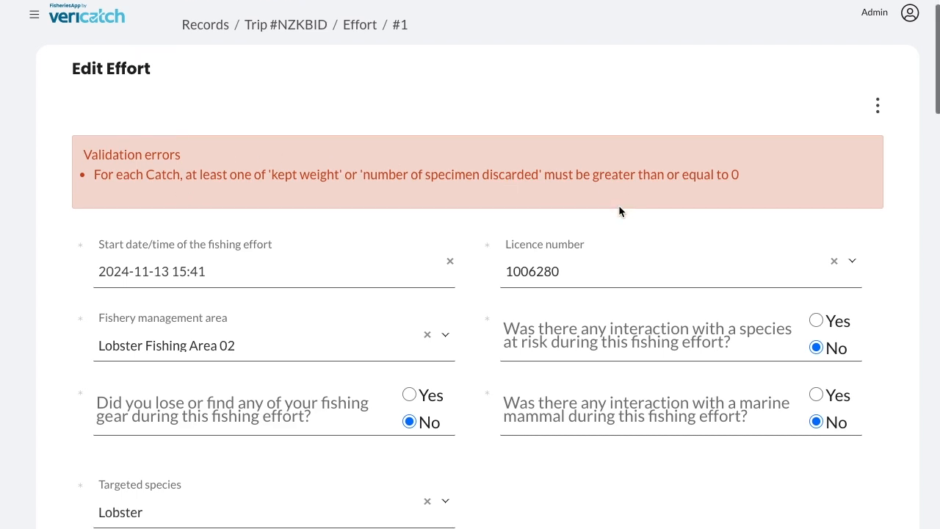
pyautogui.scroll(-10, 619, 207)
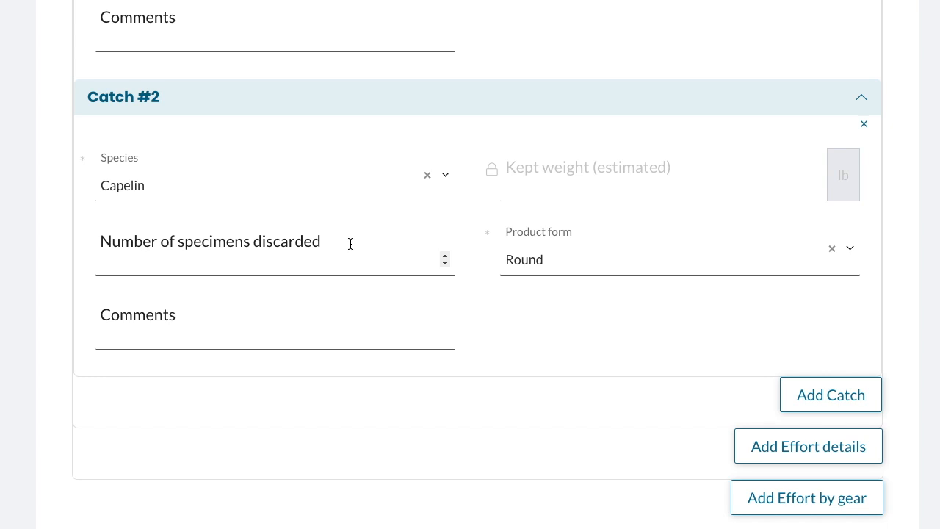
pyautogui.click(350, 244)
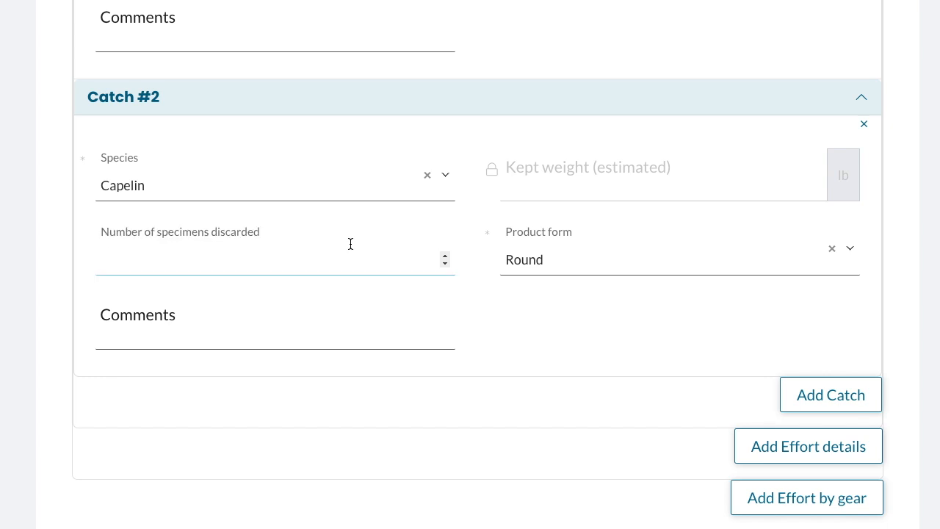
pyautogui.click(408, 396)
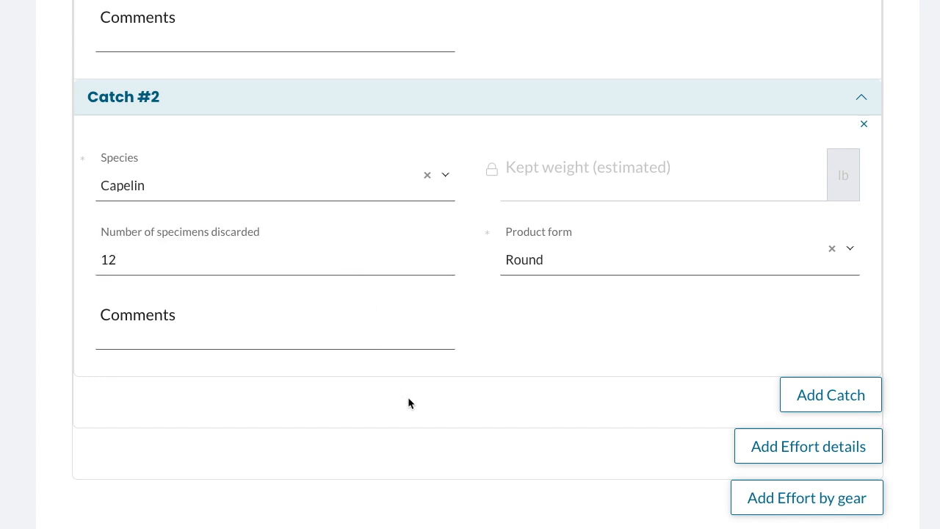
pyautogui.scroll(-4, 408, 397)
pyautogui.click(183, 437)
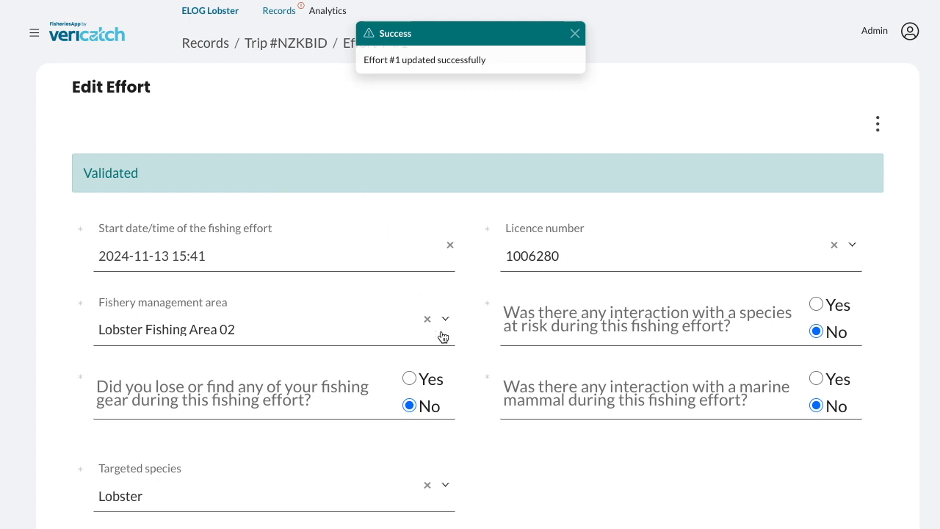
# - Save and exit the effort record
pyautogui.scroll(-10, 443, 336)
pyautogui.scroll(-15, 442, 337)
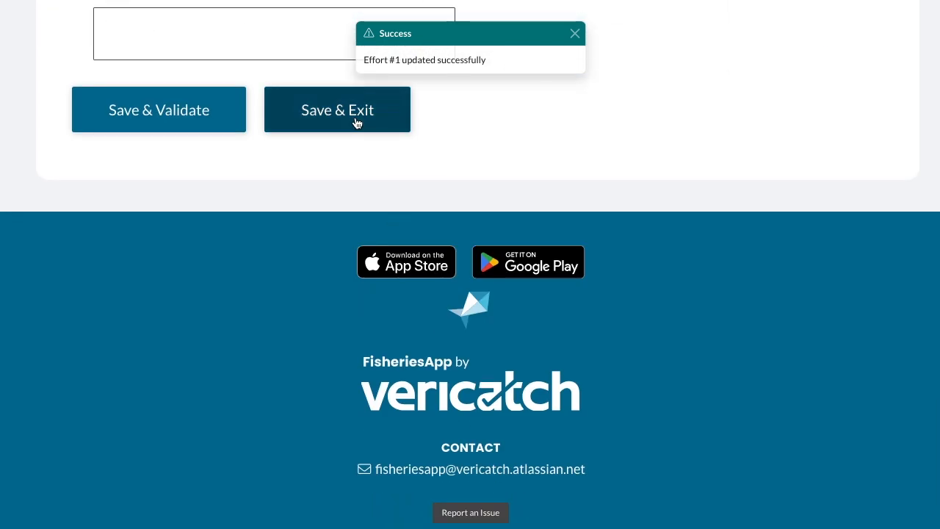
pyautogui.click(356, 123)
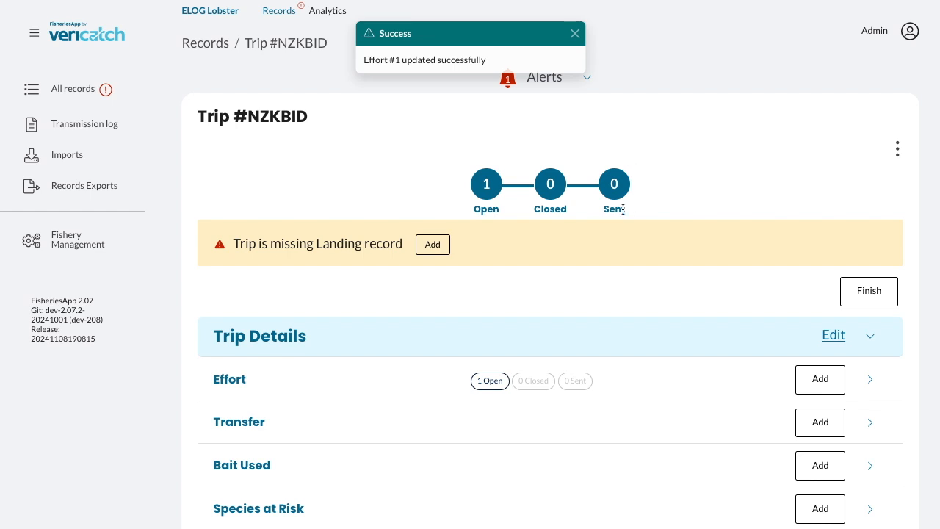
# - Add a Bait Used record with Cunner as bait type and a quantity of 3 lb, then save and exit
pyautogui.scroll(-1, 622, 210)
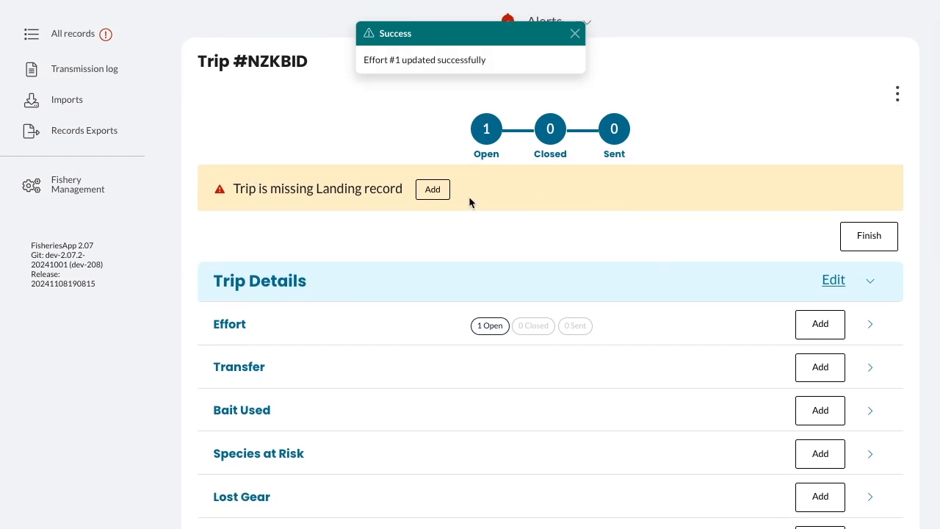
pyautogui.scroll(-2, 497, 197)
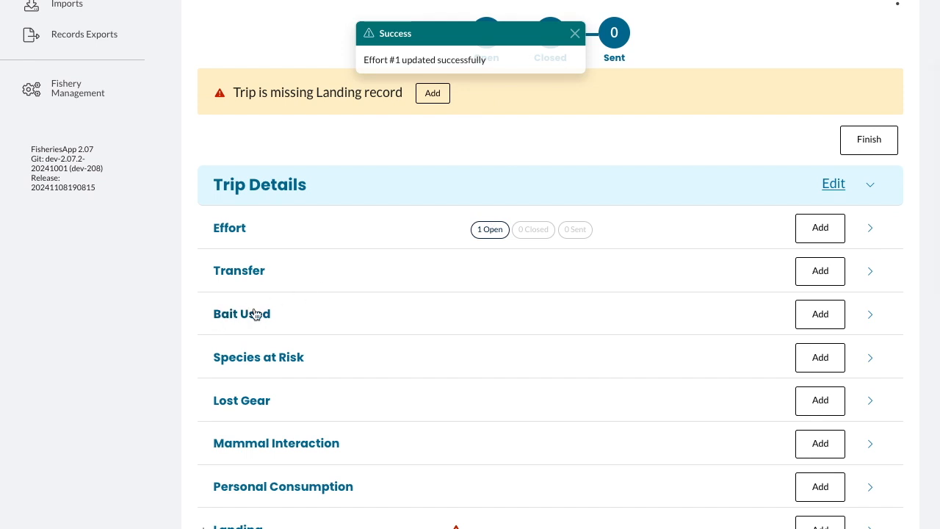
pyautogui.click(820, 314)
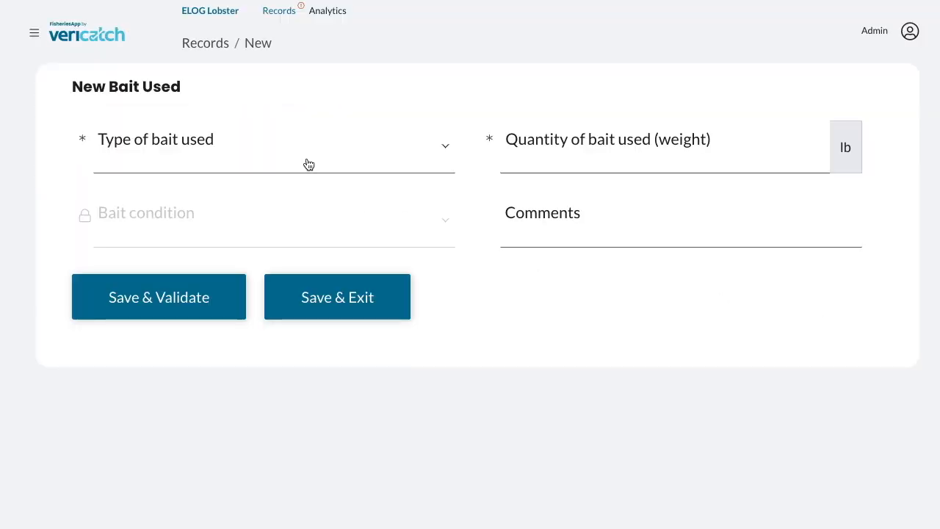
pyautogui.click(334, 156)
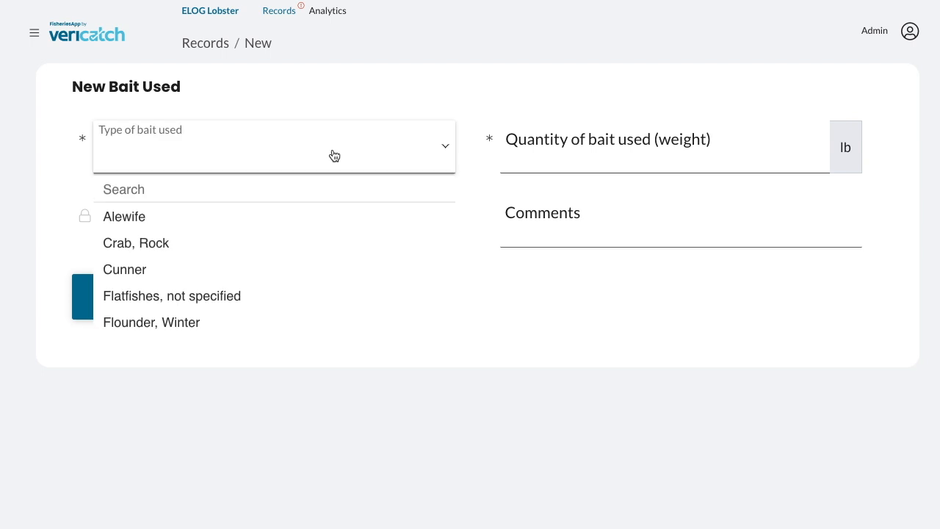
pyautogui.click(283, 268)
pyautogui.click(645, 156)
pyautogui.write('3')
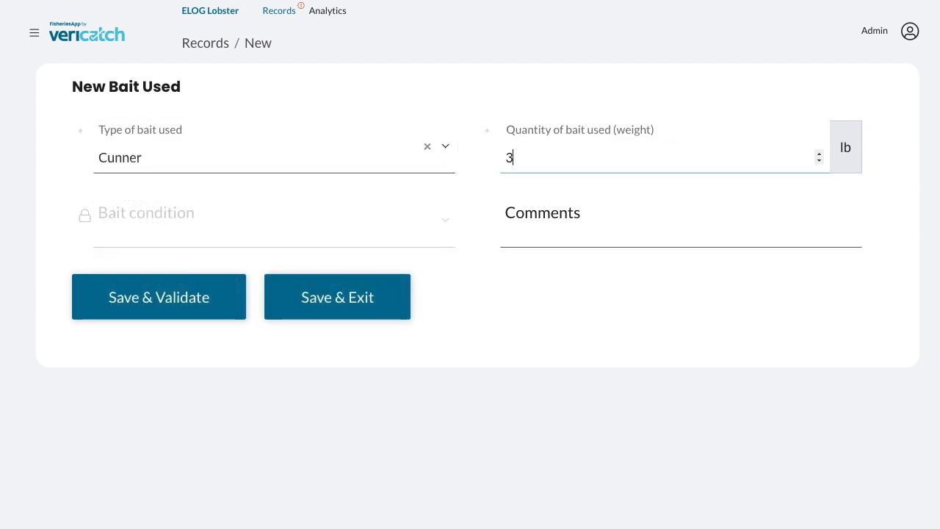
pyautogui.click(308, 308)
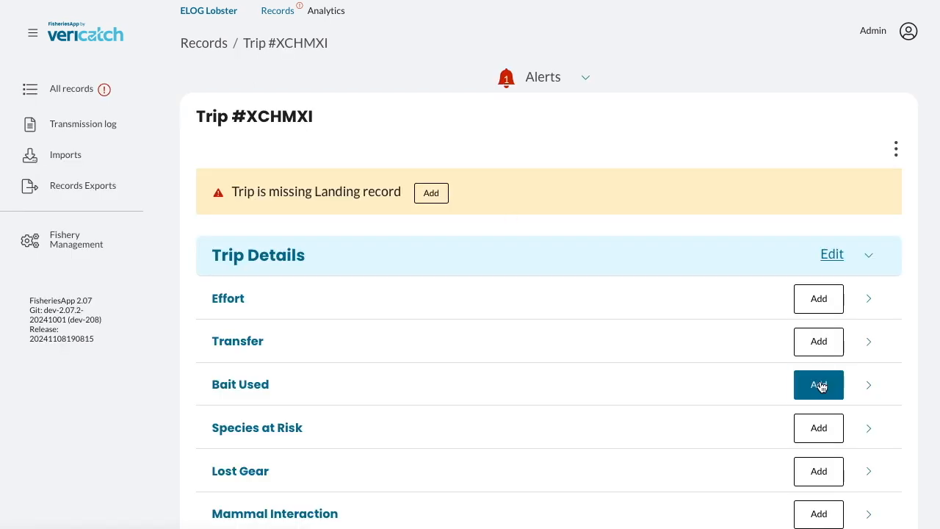
# - Add another Cunner bait record without a quantity and save it despite the errors
pyautogui.click(819, 386)
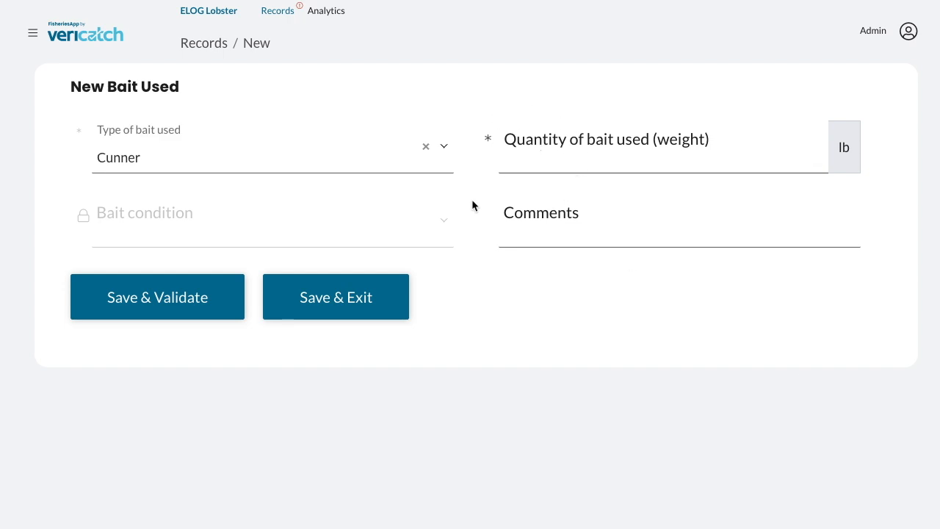
pyautogui.click(374, 314)
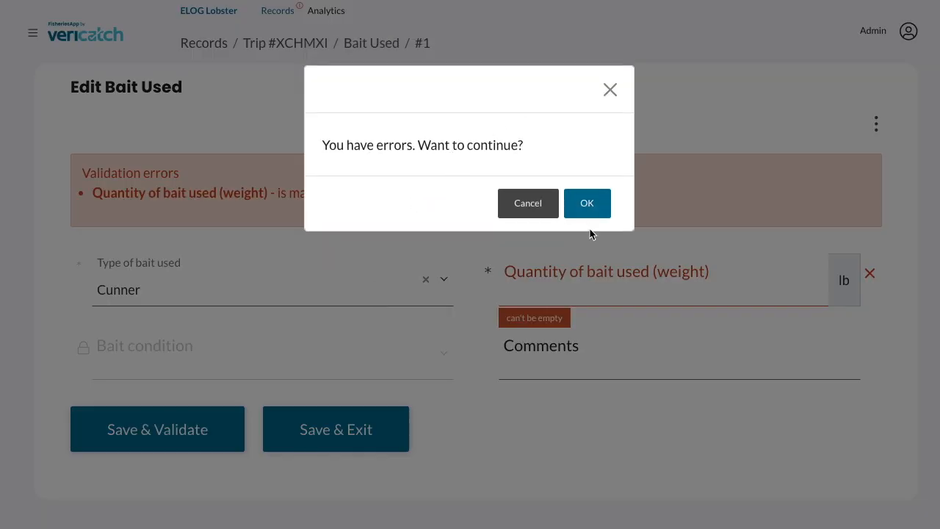
pyautogui.click(587, 207)
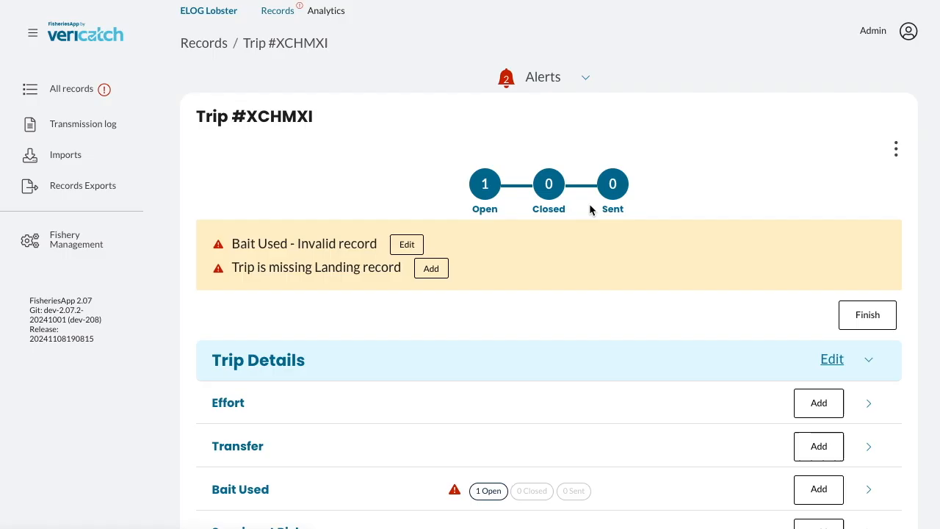
# - Expand the trip's alerts list
pyautogui.scroll(-1, 589, 205)
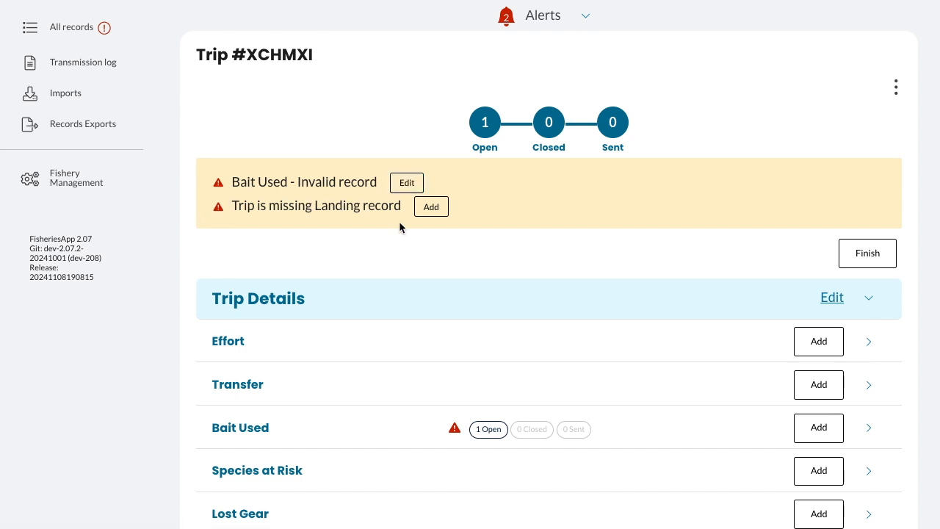
pyautogui.scroll(-2, 400, 227)
pyautogui.scroll(3, 400, 227)
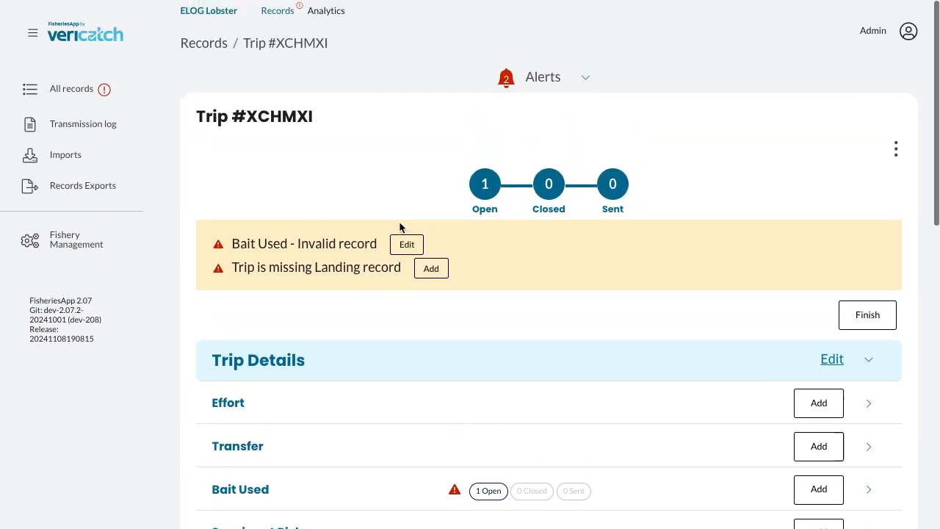
pyautogui.click(585, 78)
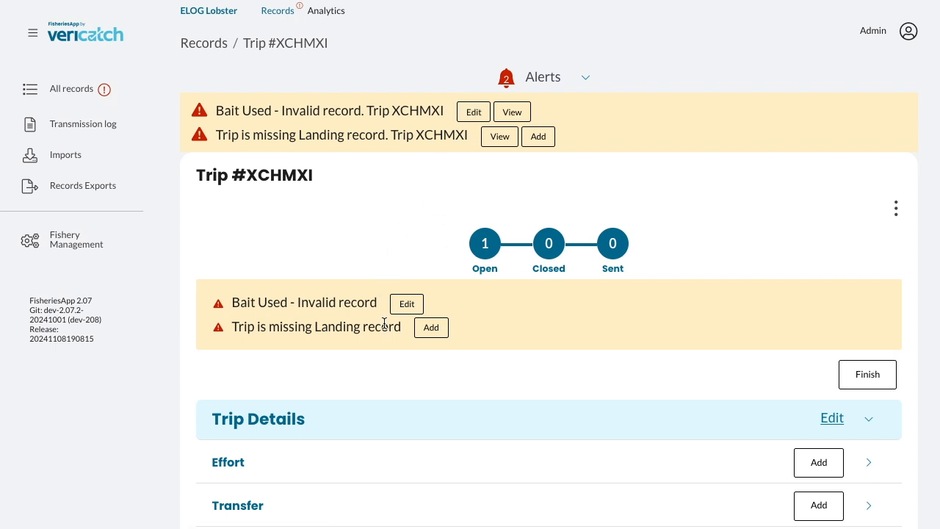
# - Edit the invalid bait record, set its quantity to 2 lb, then save, validate and exit
pyautogui.click(406, 304)
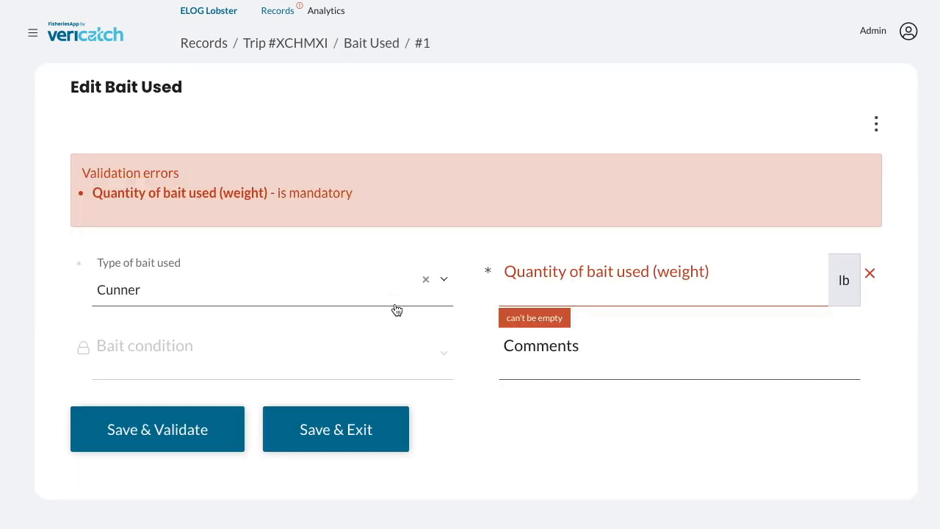
pyautogui.click(513, 293)
pyautogui.write('2')
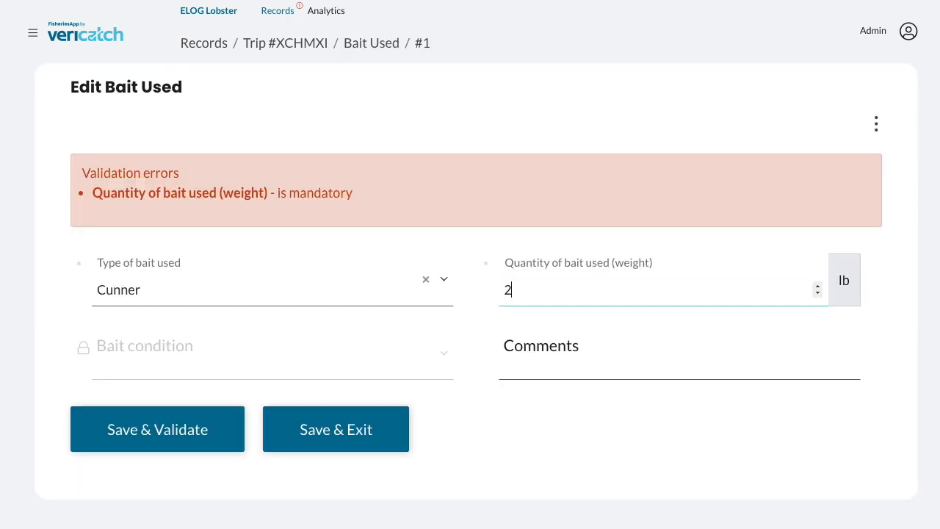
pyautogui.click(185, 447)
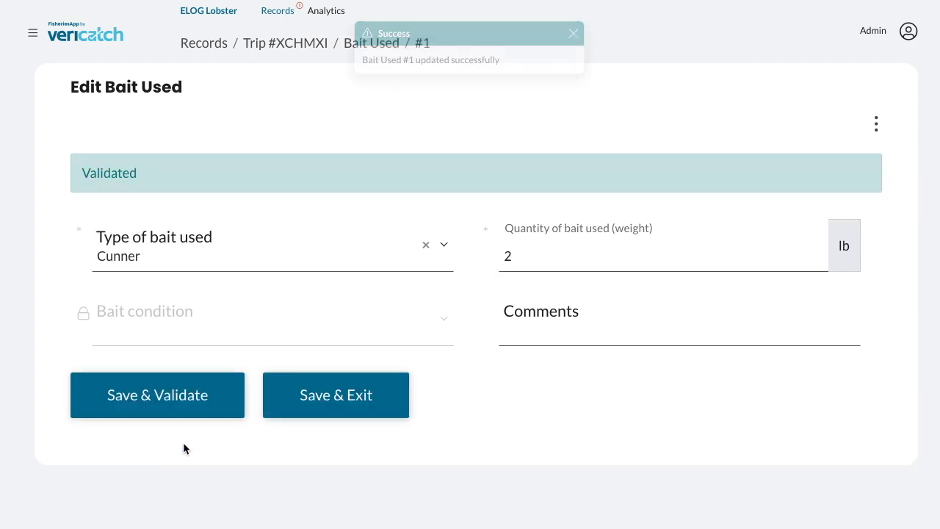
pyautogui.click(296, 409)
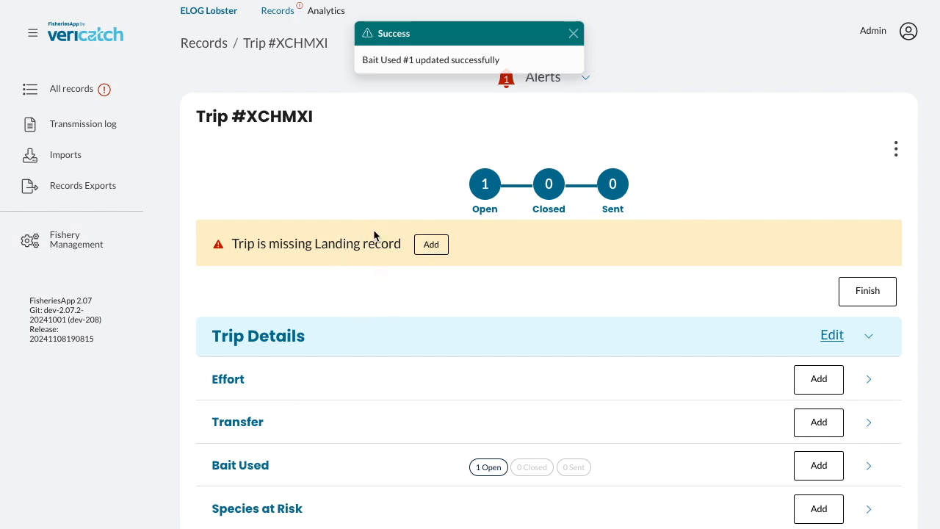
# - Review the trip's alerts list and dismiss the success notification
pyautogui.click(588, 84)
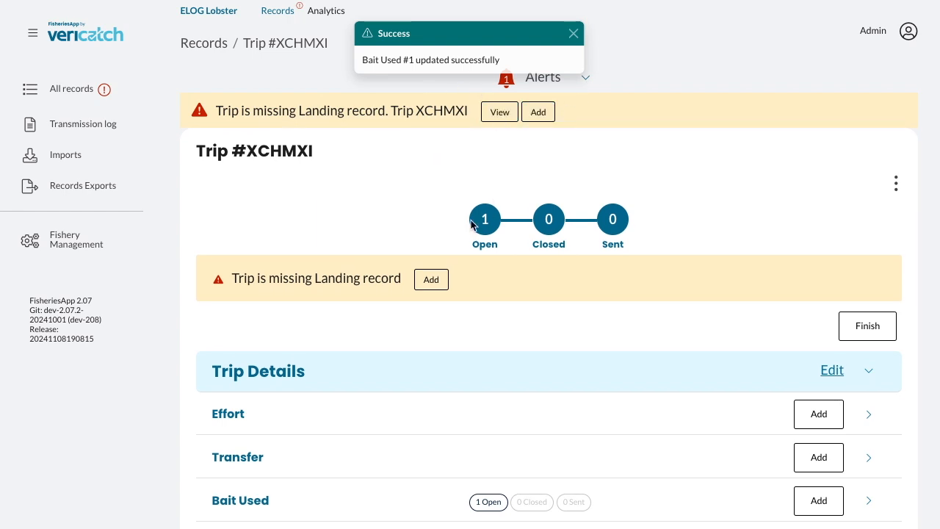
pyautogui.click(572, 33)
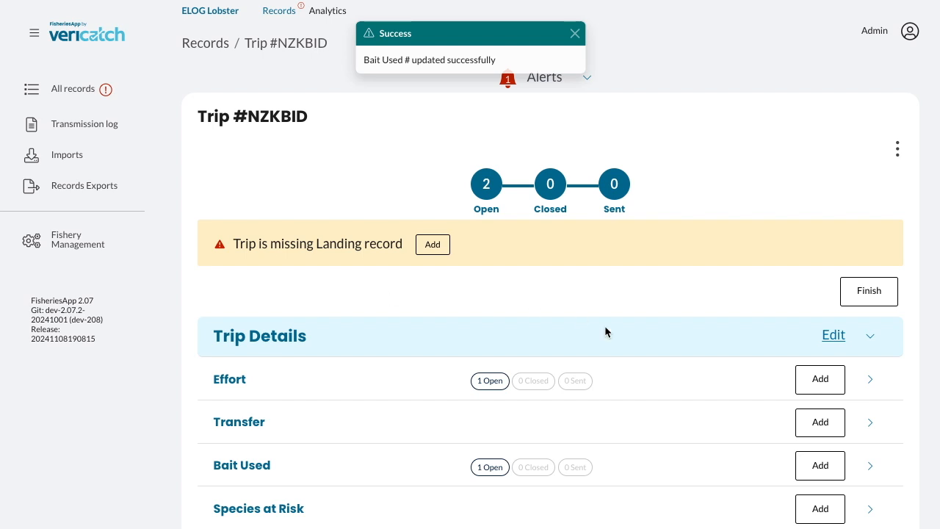
# - Add a Landing record to the trip with its default date and port, then save, validate and exit
pyautogui.scroll(-2, 605, 328)
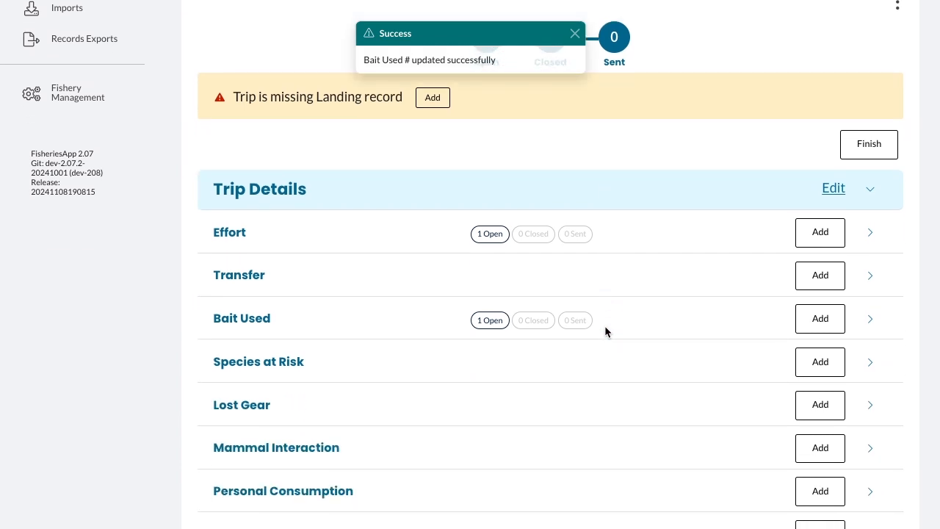
pyautogui.scroll(-1, 604, 325)
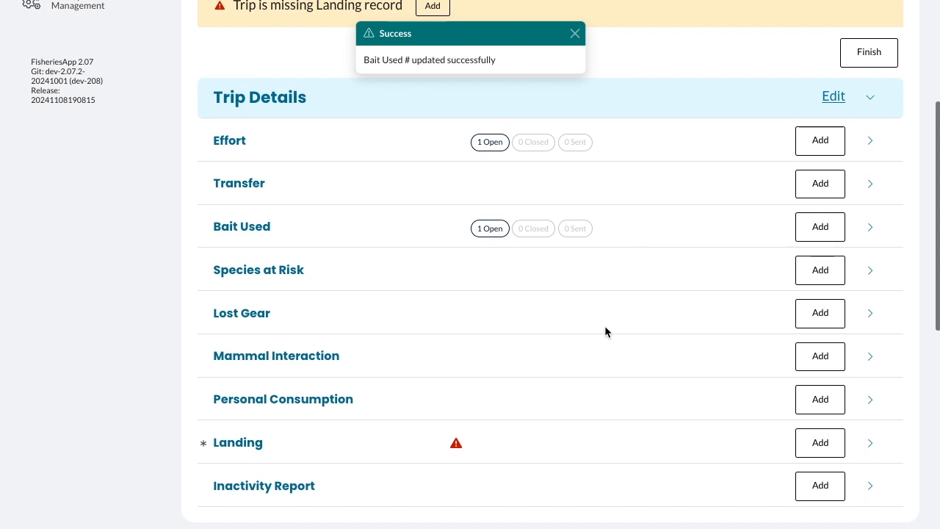
pyautogui.scroll(1, 604, 326)
pyautogui.scroll(1, 604, 326)
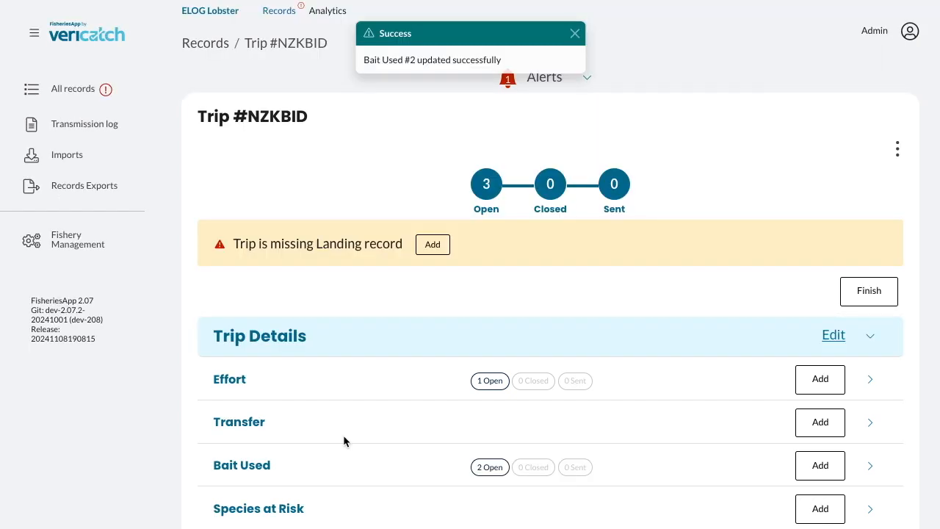
pyautogui.scroll(-4, 343, 434)
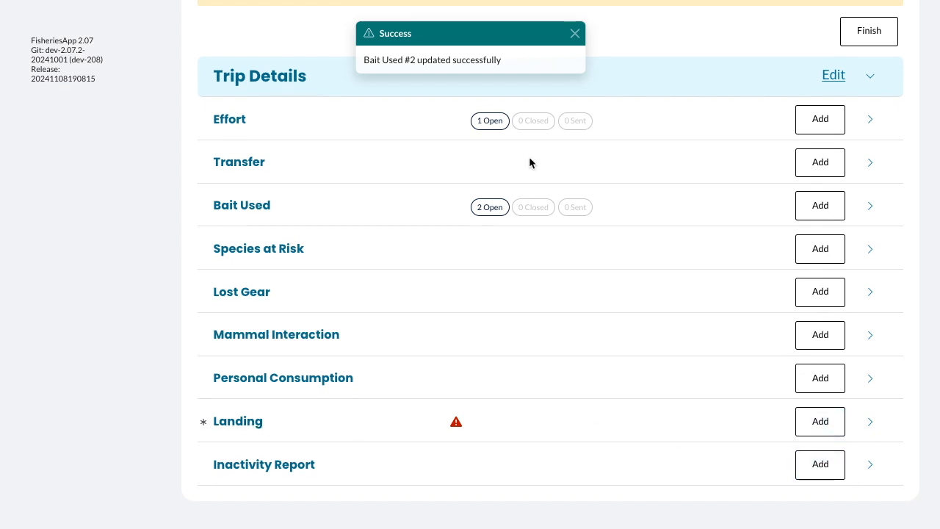
pyautogui.scroll(2, 544, 151)
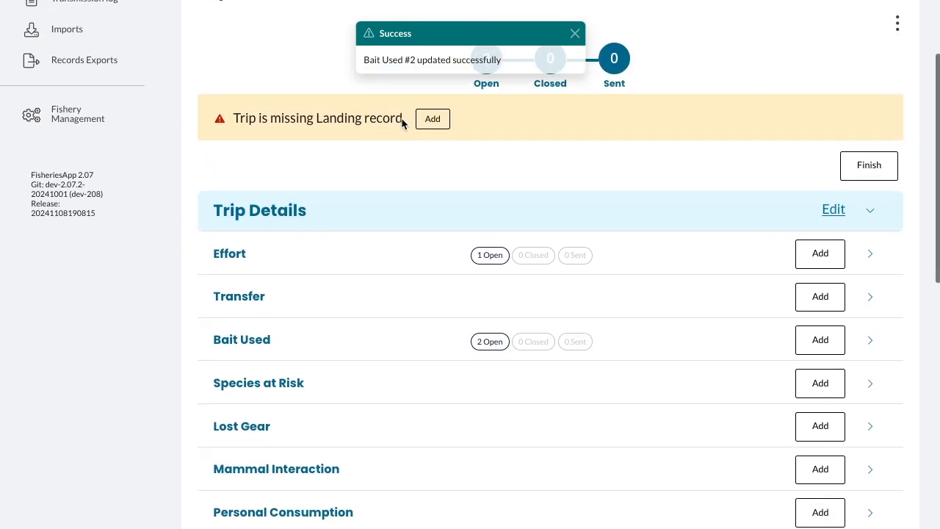
pyautogui.scroll(-4, 393, 128)
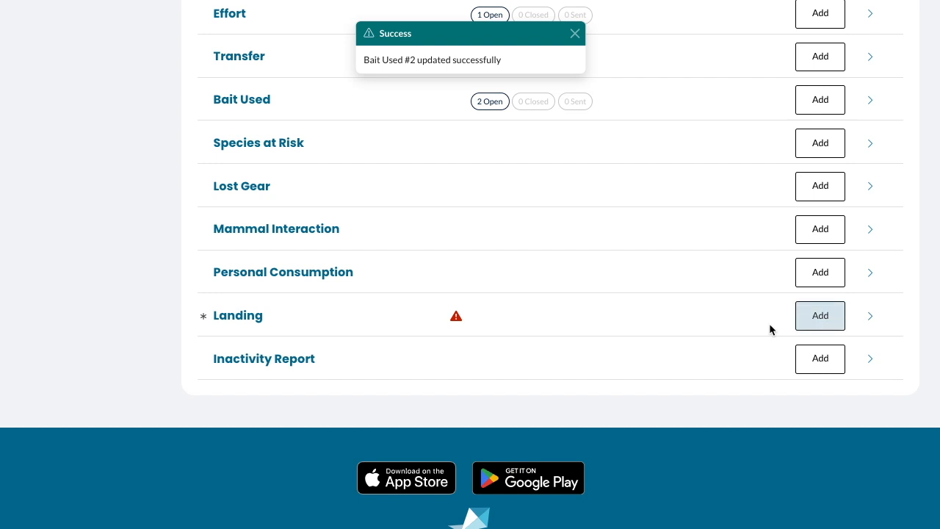
pyautogui.click(819, 318)
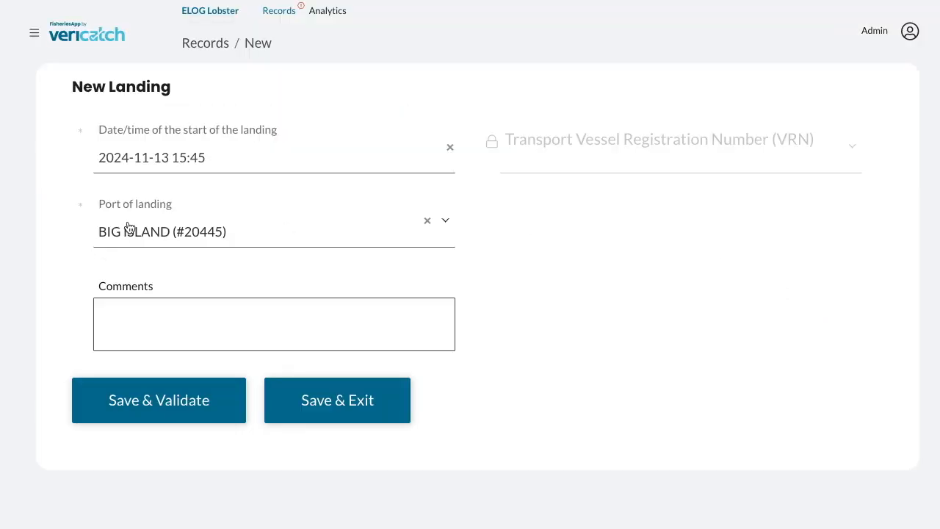
pyautogui.click(141, 415)
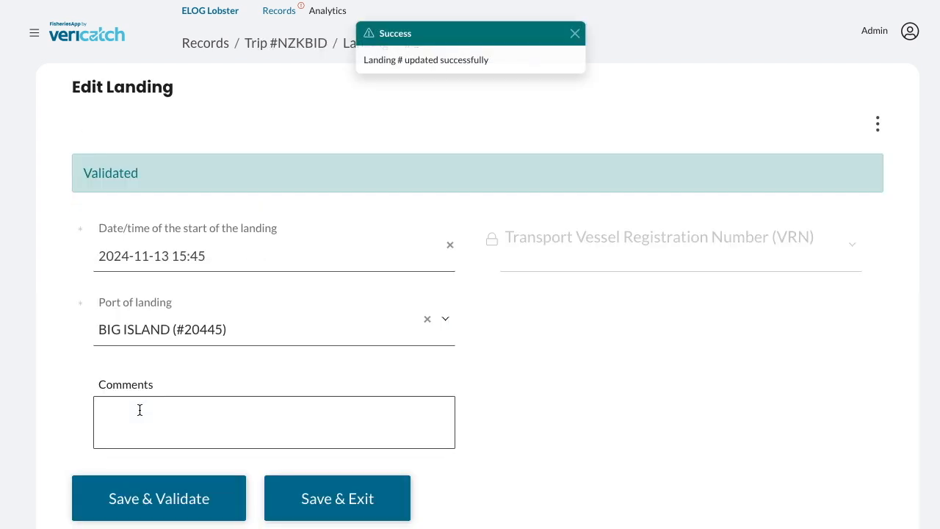
pyautogui.click(307, 498)
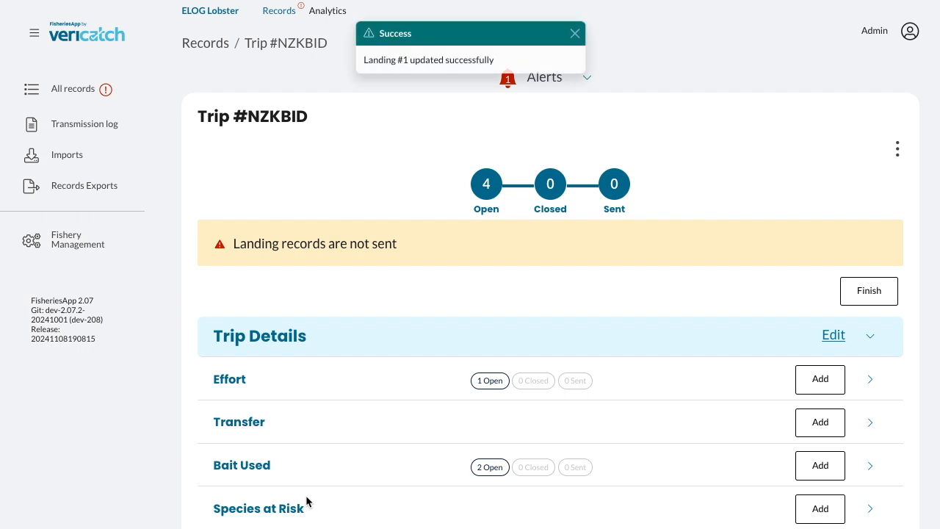
# - Review the trip's record summary and dismiss the success notification
pyautogui.moveTo(400, 243); pyautogui.dragTo(378, 253)
pyautogui.scroll(-4, 453, 301)
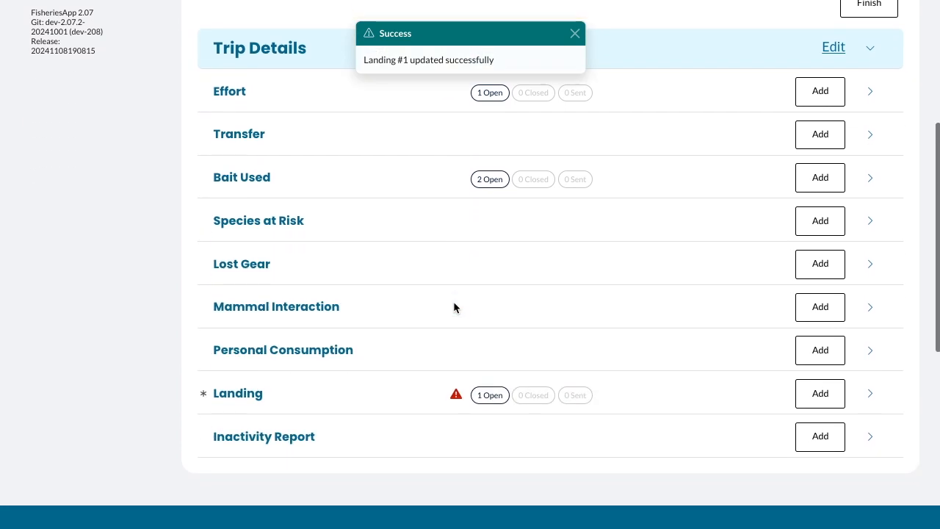
pyautogui.scroll(3, 453, 307)
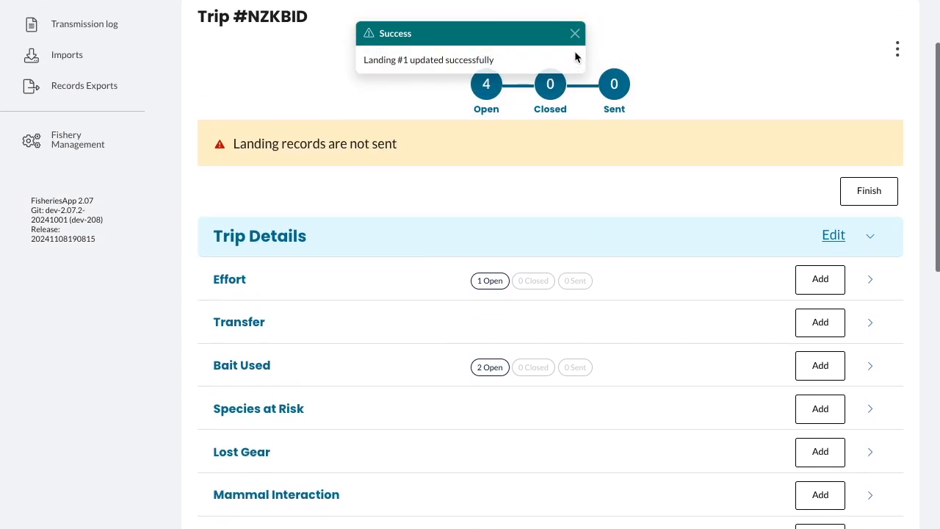
pyautogui.click(575, 35)
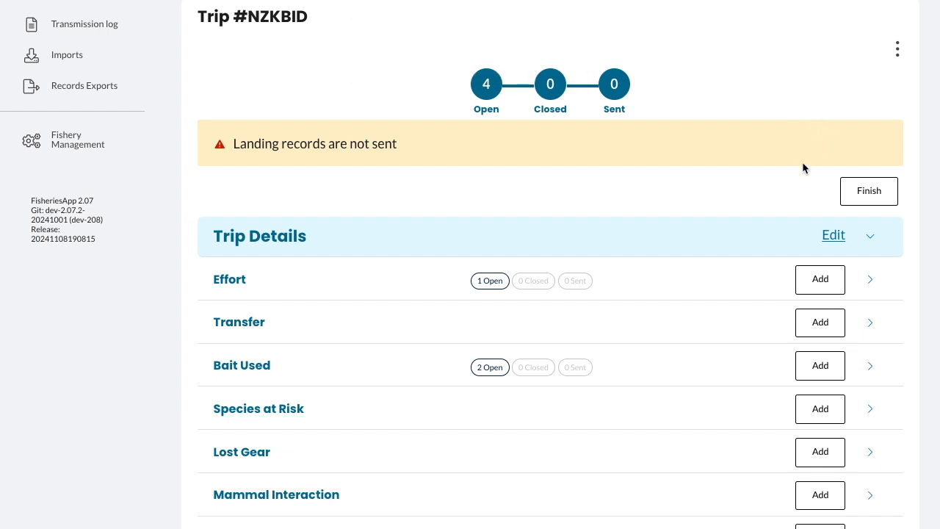
# - Finish the trip and open the review of all its open records
pyautogui.click(865, 198)
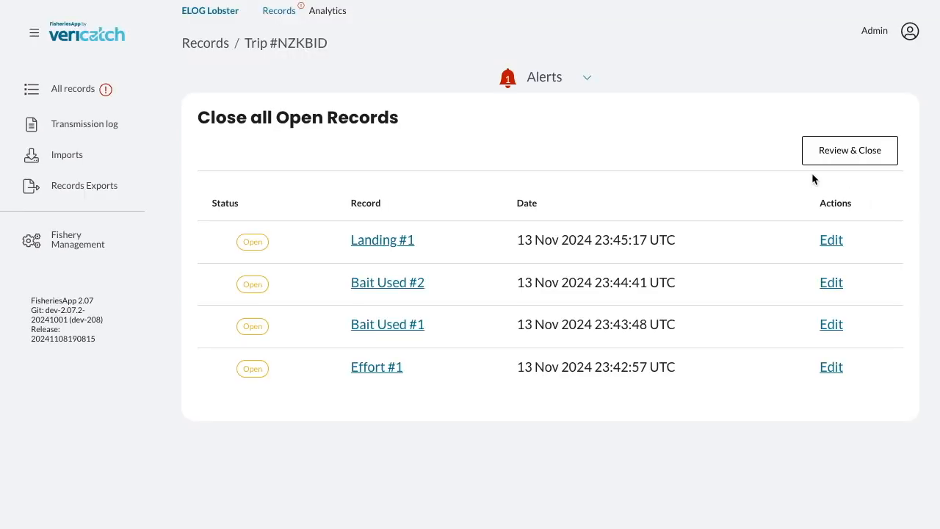
pyautogui.click(814, 159)
pyautogui.click(834, 152)
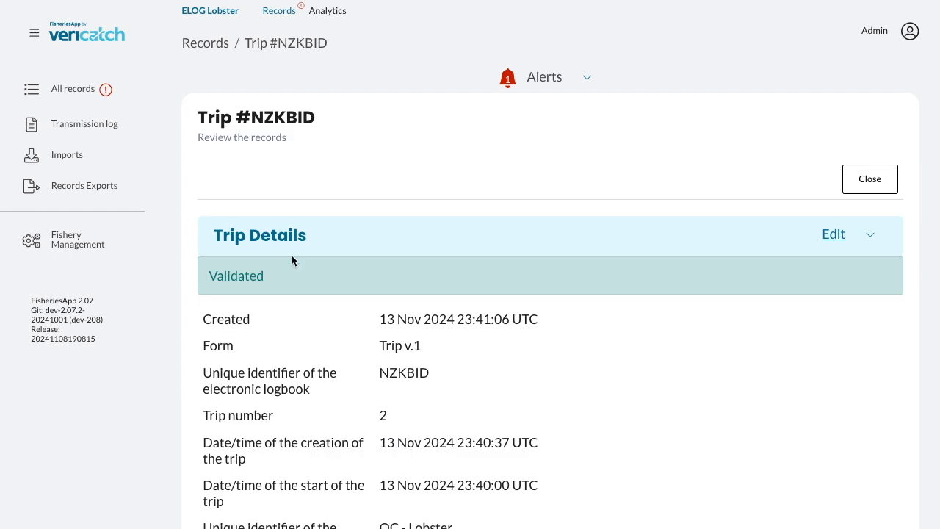
# - Review the trip, landing and bait records, then close all the open records
pyautogui.scroll(-3, 535, 316)
pyautogui.scroll(-6, 534, 316)
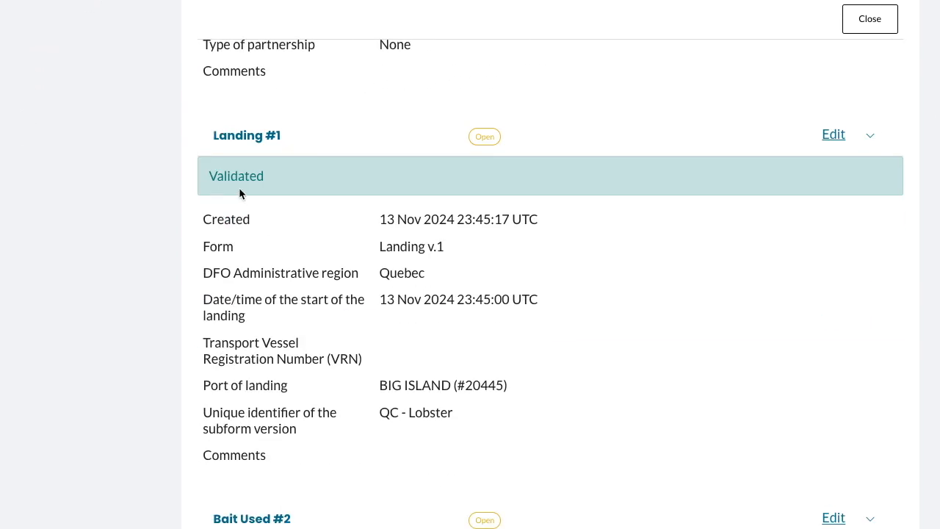
pyautogui.scroll(-3, 478, 304)
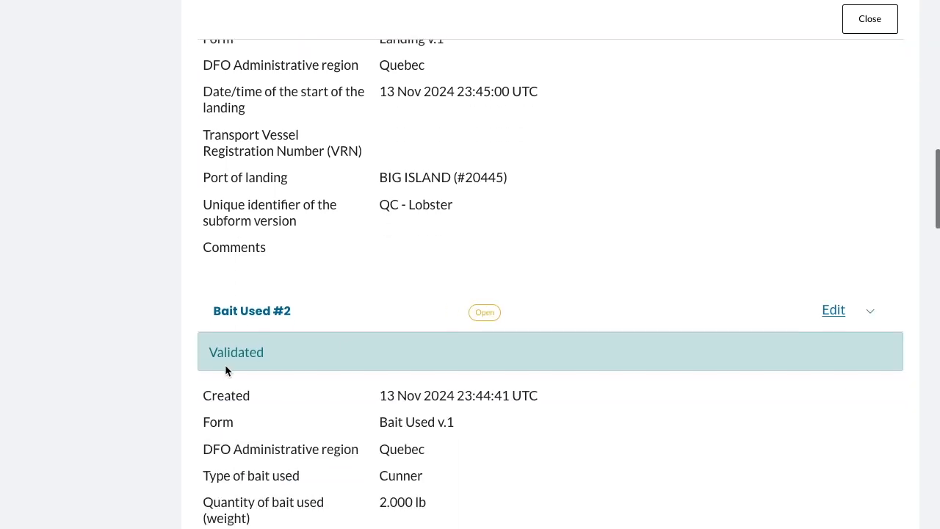
pyautogui.scroll(-7, 265, 367)
pyautogui.scroll(-20, 265, 366)
pyautogui.scroll(20, 265, 367)
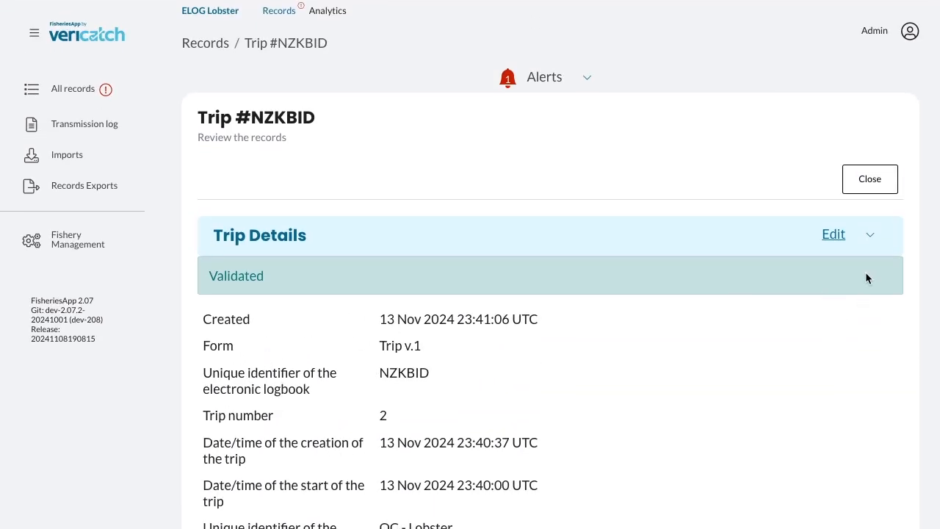
pyautogui.click(872, 185)
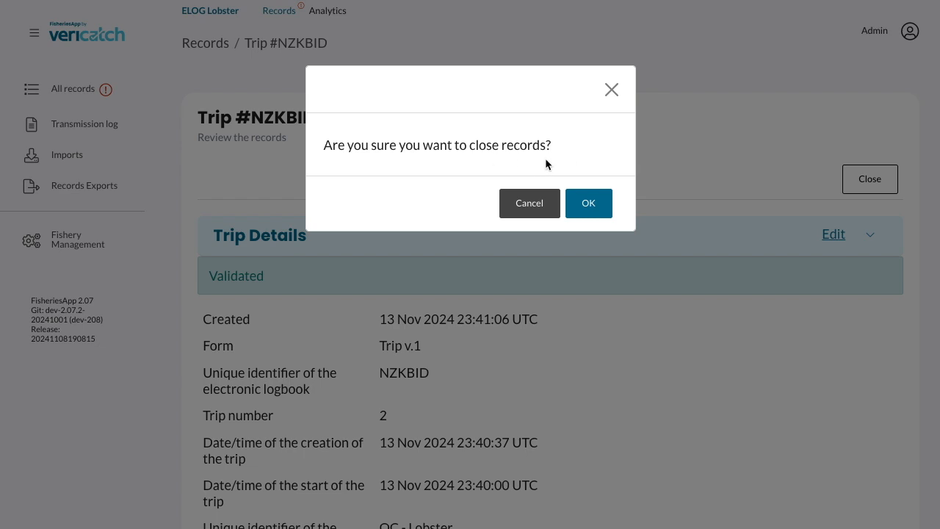
pyautogui.click(608, 218)
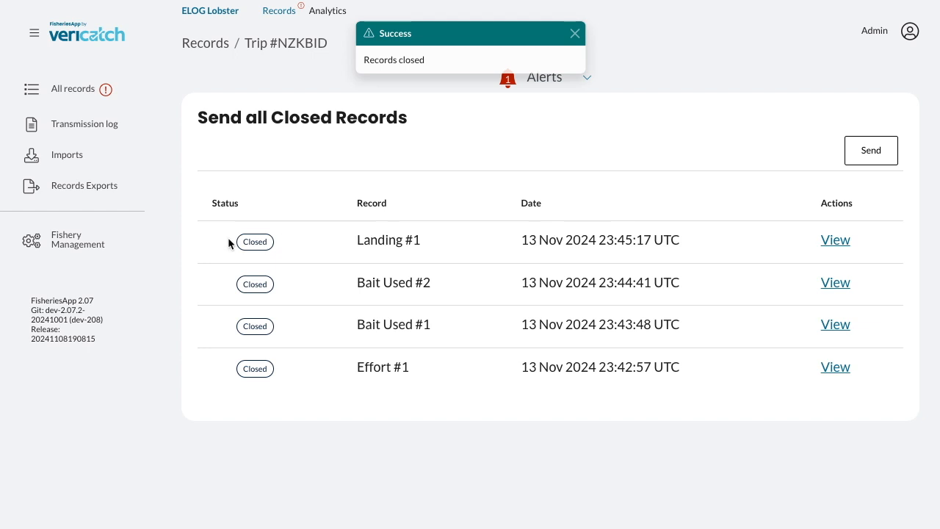
# - Send all the closed records, then view the trip's entry in the transmission log
pyautogui.click(880, 154)
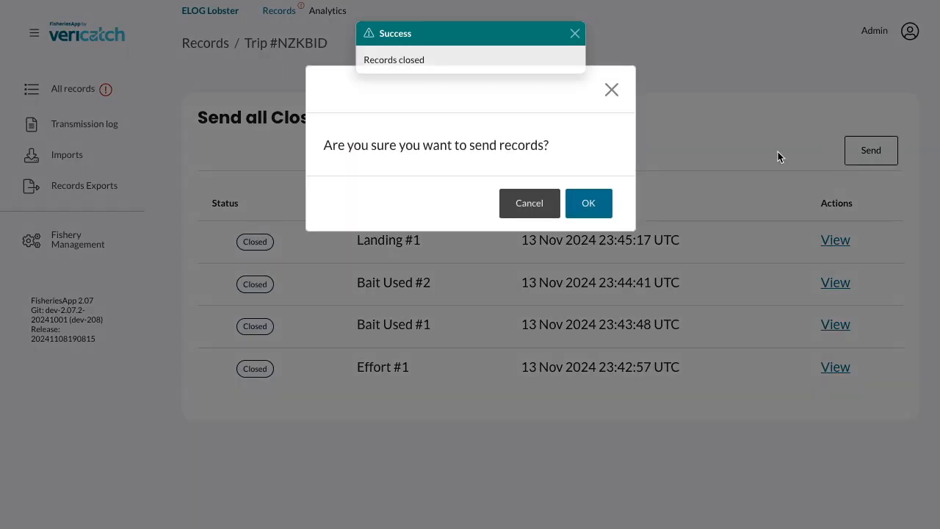
pyautogui.click(592, 207)
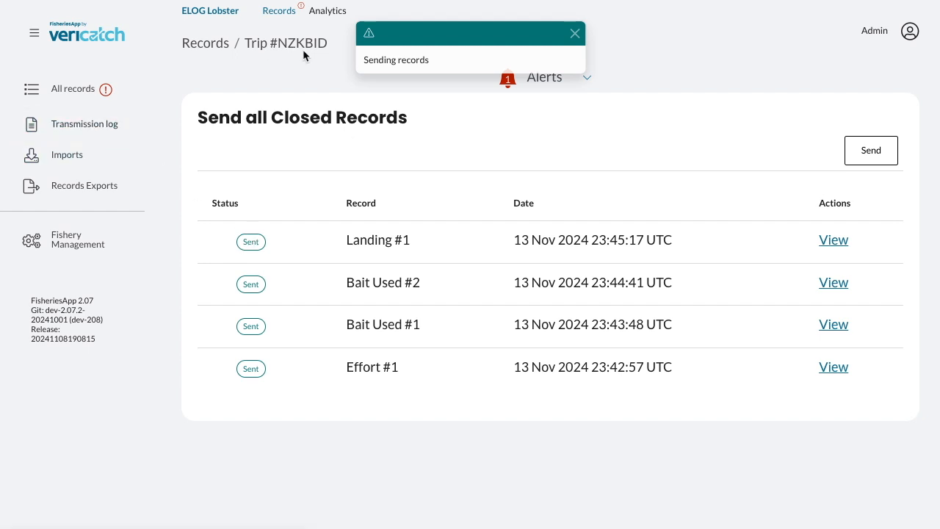
pyautogui.click(62, 133)
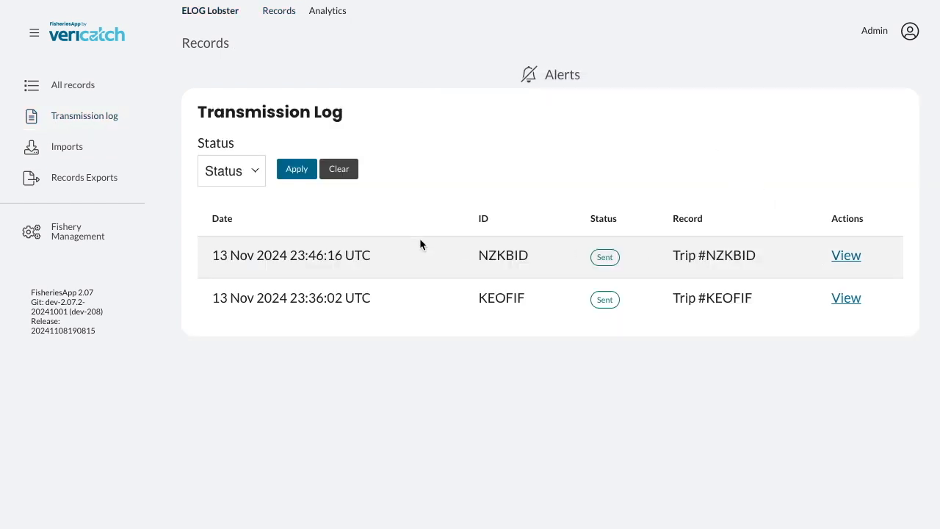
pyautogui.click(845, 256)
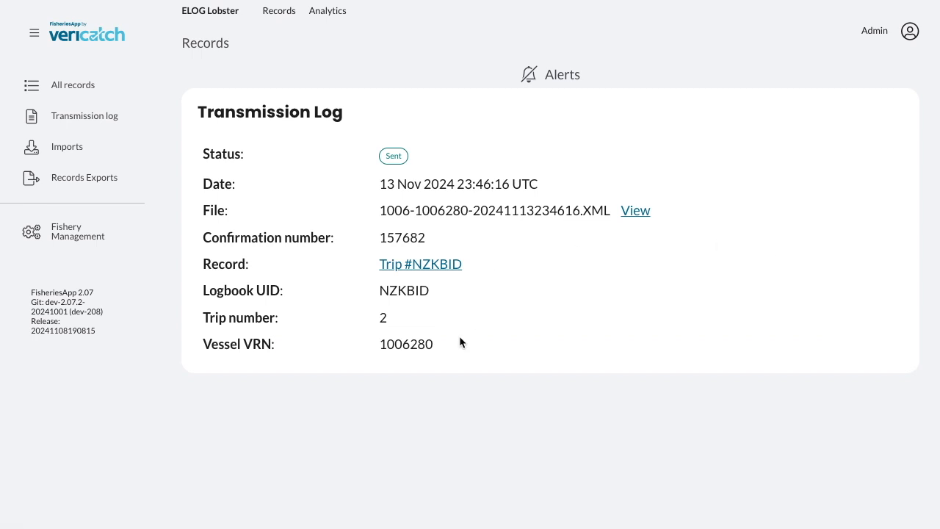